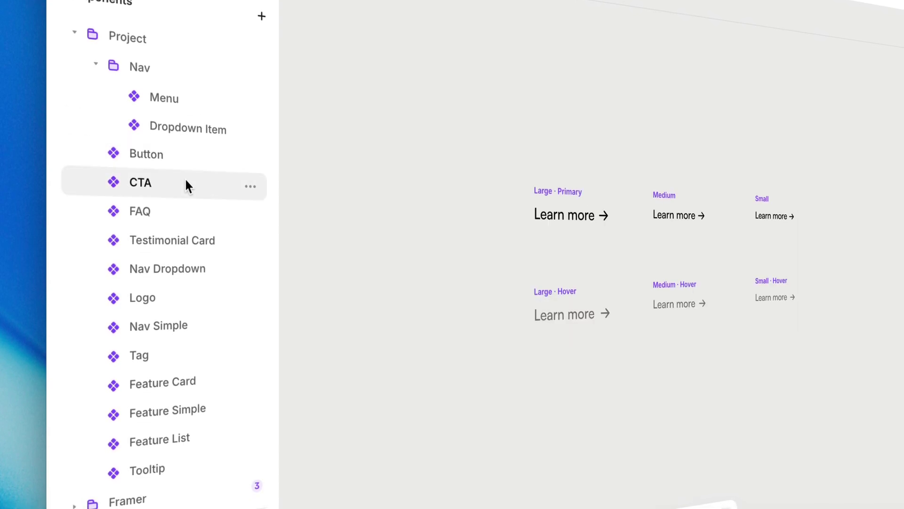
Step: Preview the FAQ, Testimonial Card, Nav Dropdown, Logo and Nav Simple variants, then update the button with radius 17
left_click(185, 207)
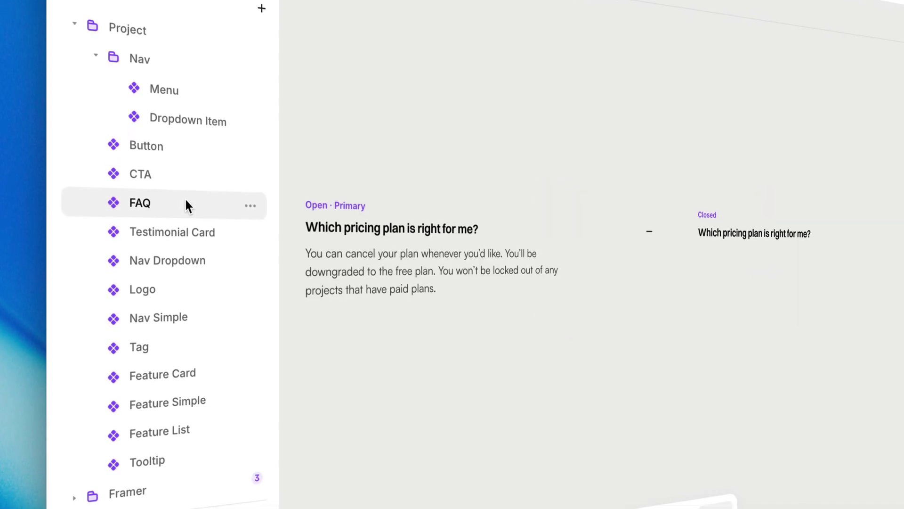
left_click(187, 231)
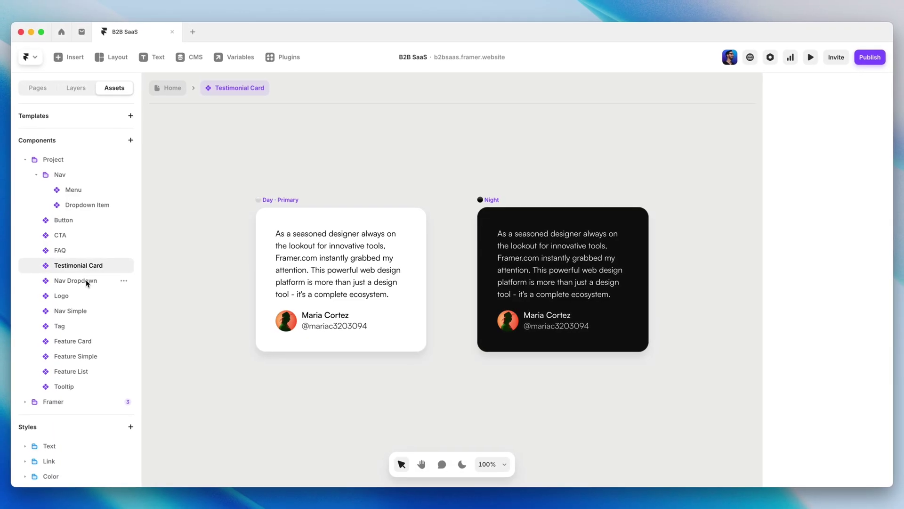
left_click(85, 280)
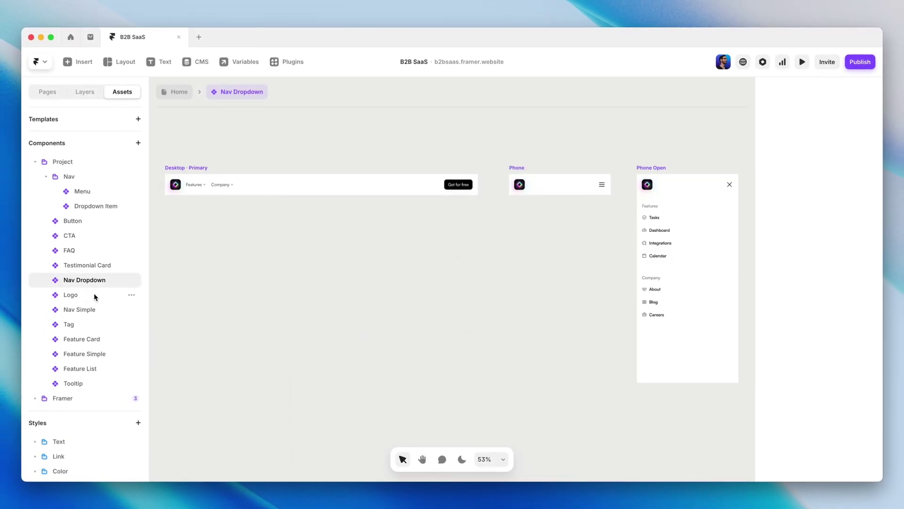
left_click(94, 296)
left_click(94, 311)
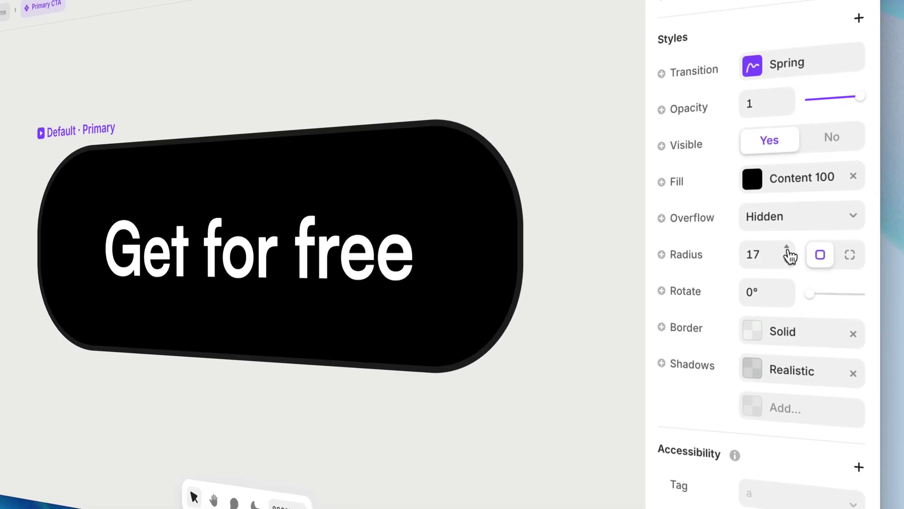
left_click(786, 248)
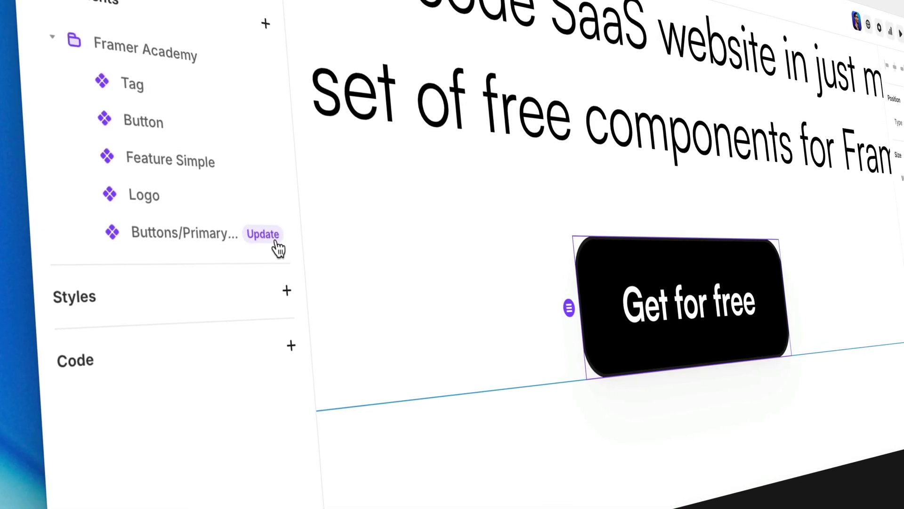
left_click(275, 241)
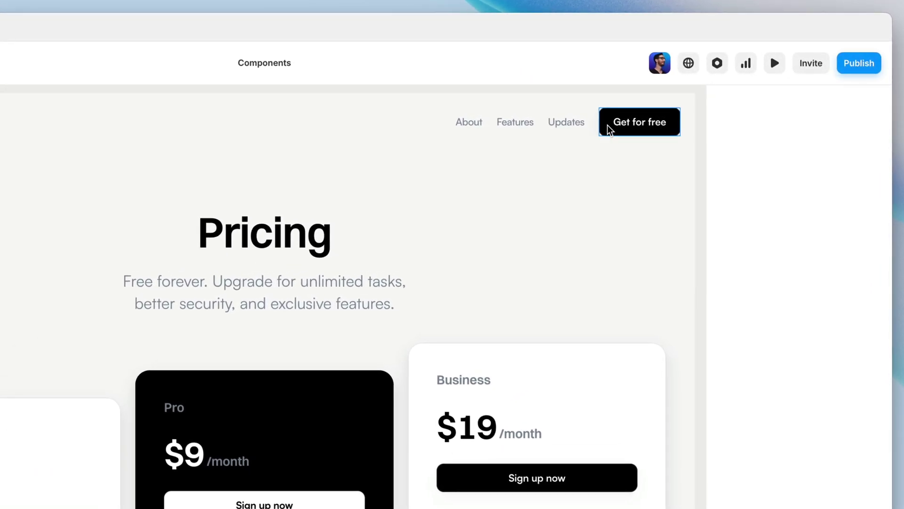
Step: Convert the header's Get for free button into a component named Buttons/Primary CTA
left_click(610, 130)
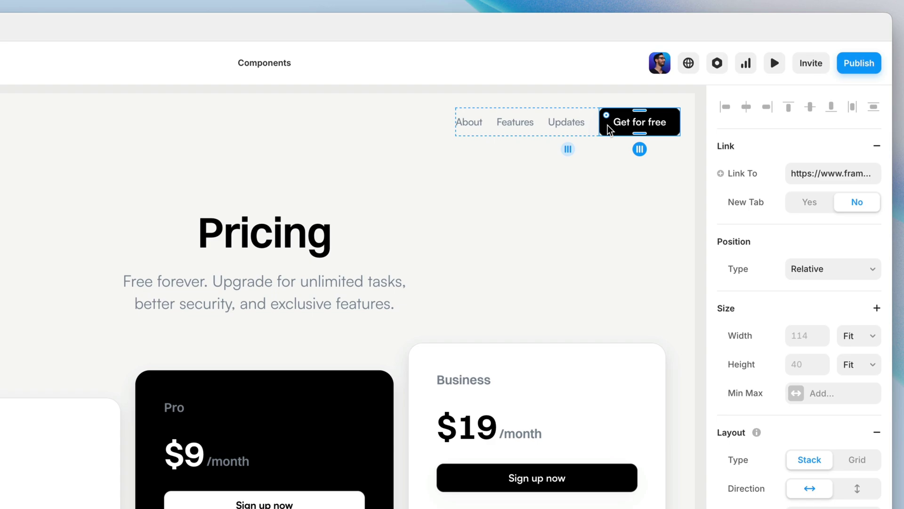
right_click(610, 130)
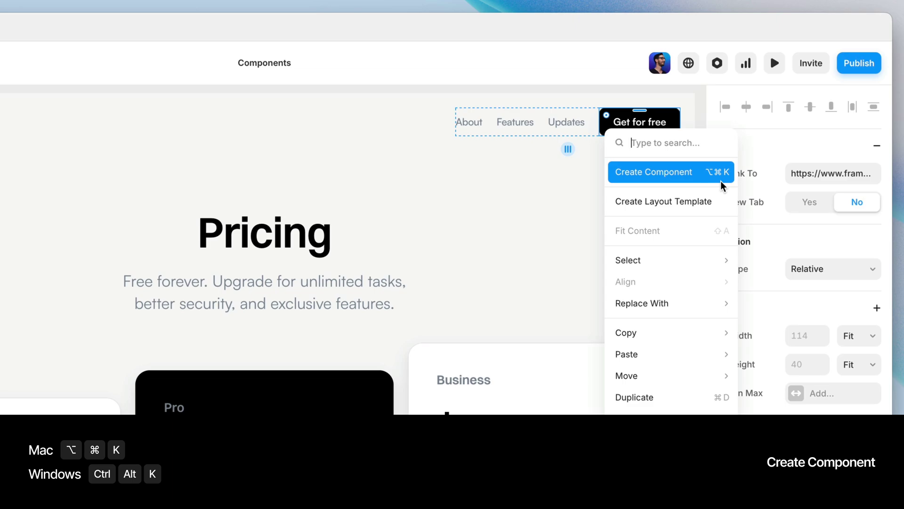
left_click(705, 172)
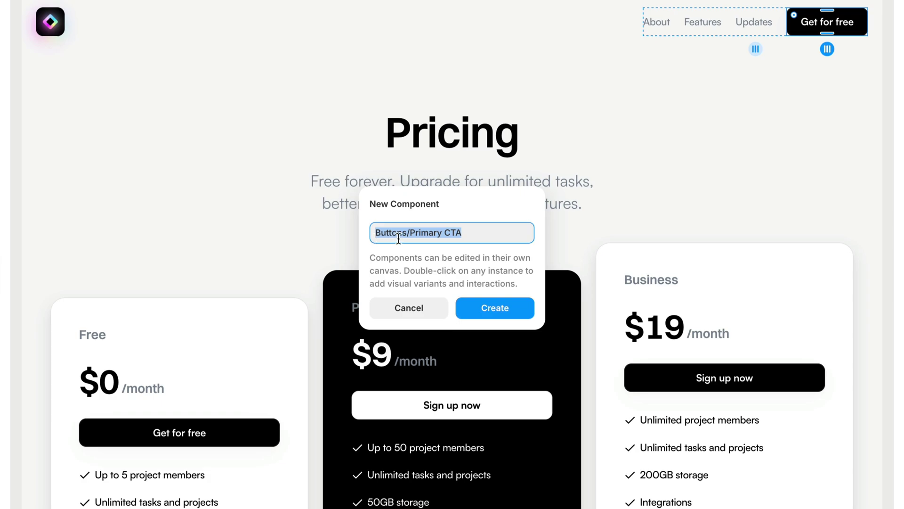
left_click(483, 229)
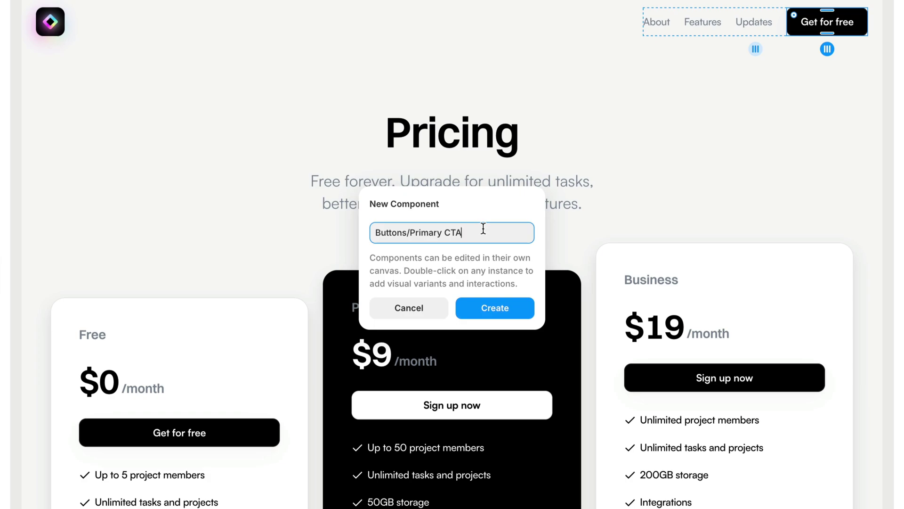
left_click(490, 308)
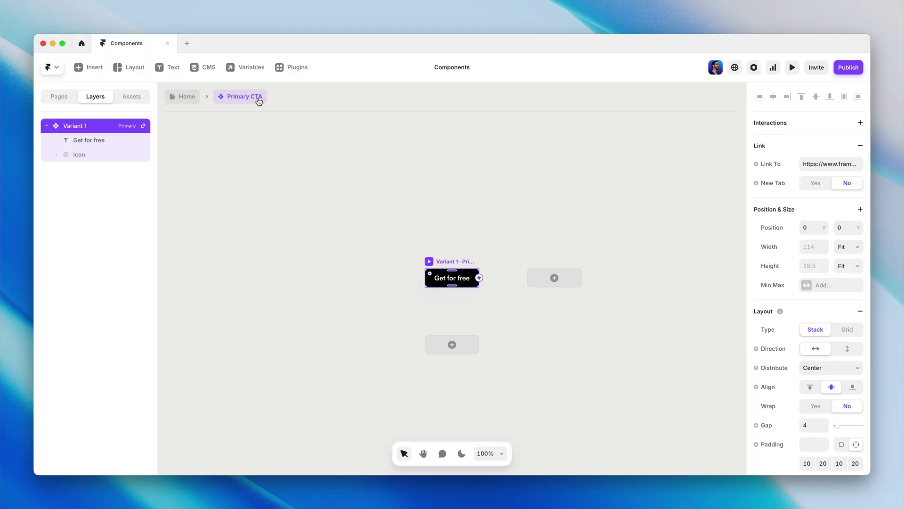
Step: Return from the Primary CTA component canvas to the Home page
left_click(182, 97)
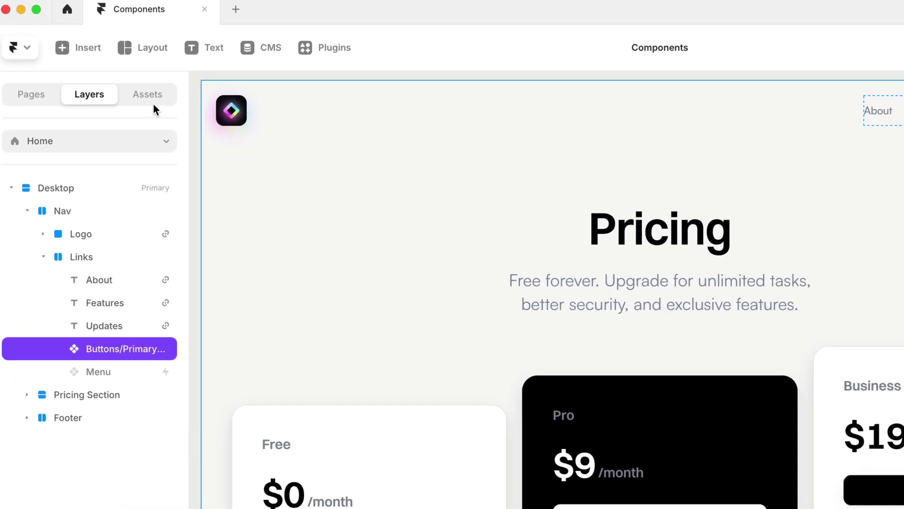
Step: Place a Buttons/Primary CTA instance in the Free card and delete its old wide button
left_click(154, 103)
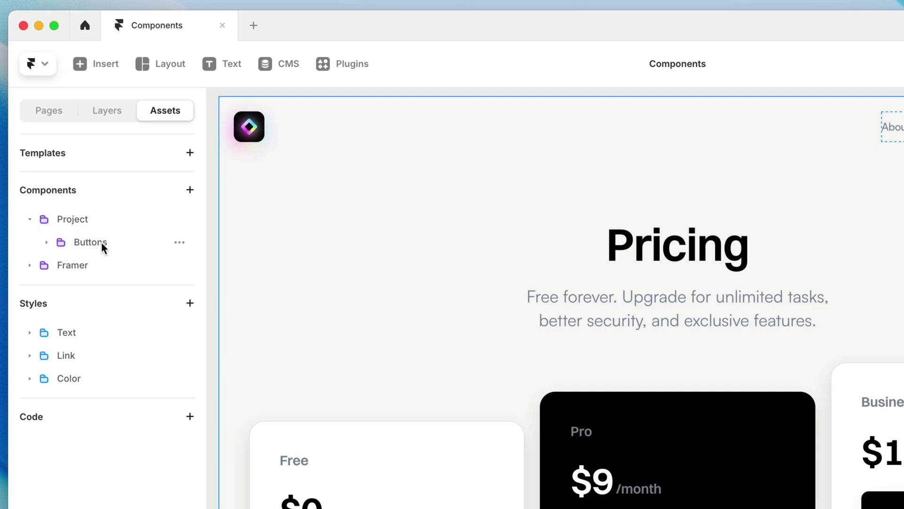
left_click(47, 243)
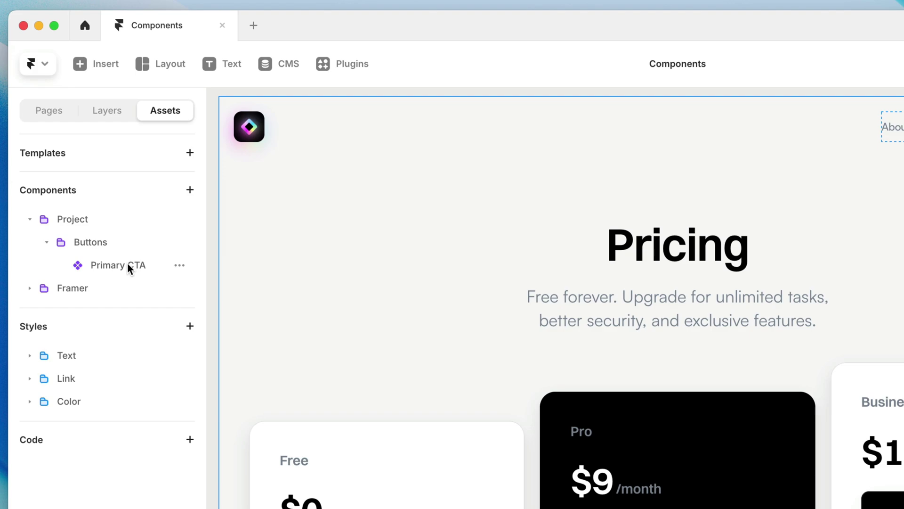
mouse_move(128, 265)
left_mouse_down()
mouse_move(357, 449)
mouse_move(364, 508)
left_mouse_up()
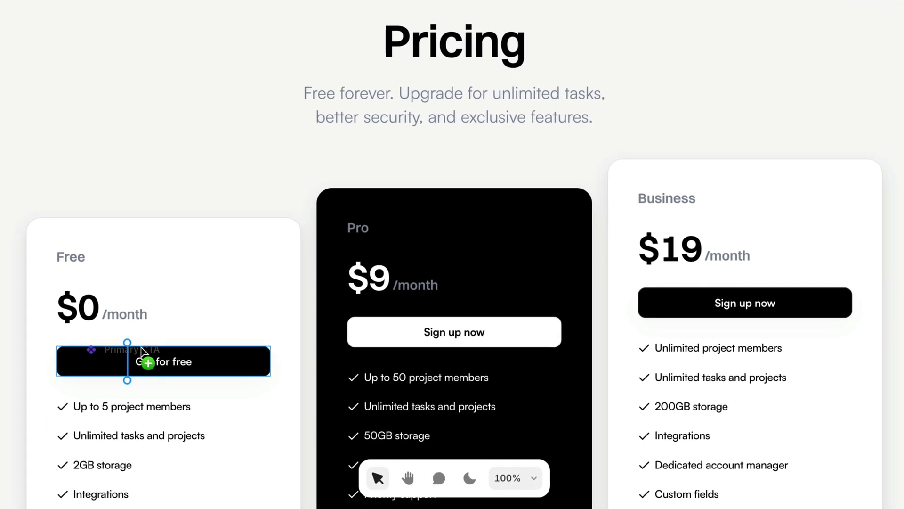
left_click_drag(141, 347, 138, 349)
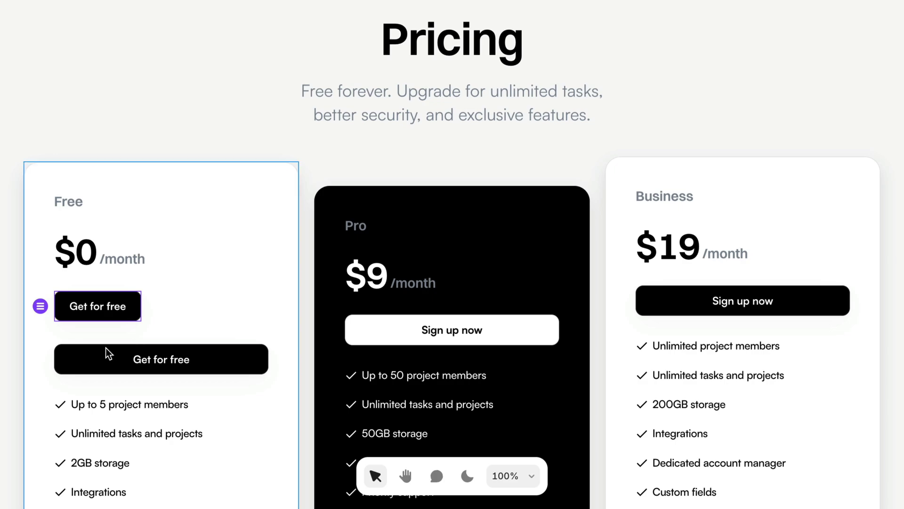
left_click(71, 359)
key("Delete")
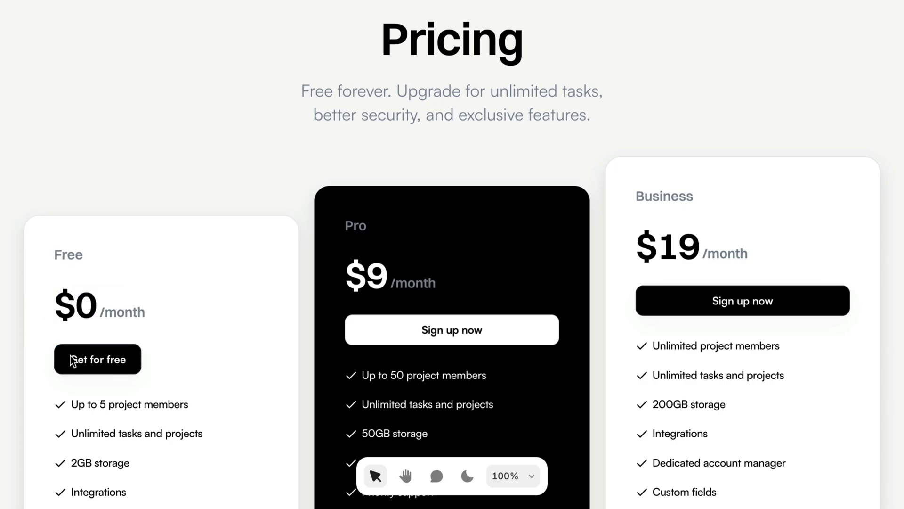
Step: Make the Free card's new Get for free button fill the card width (1fr)
left_click(67, 363)
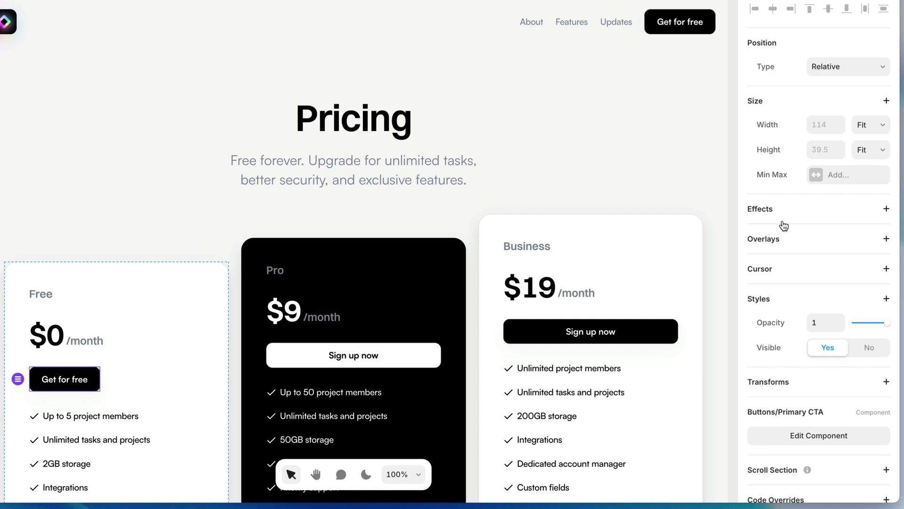
left_click(874, 129)
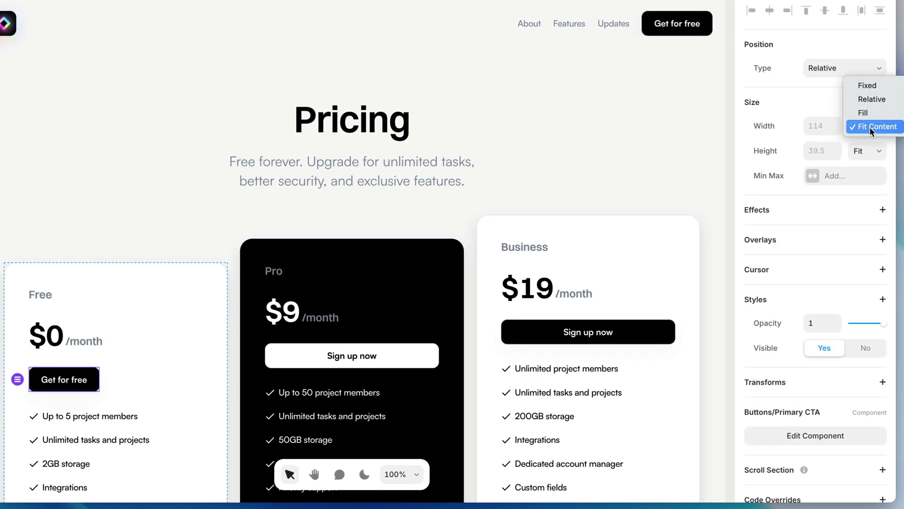
left_click(866, 113)
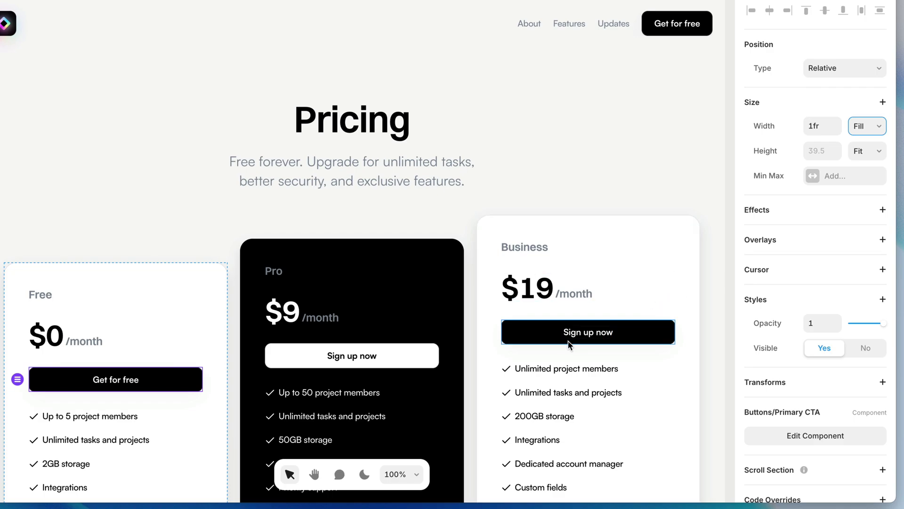
left_click(521, 335)
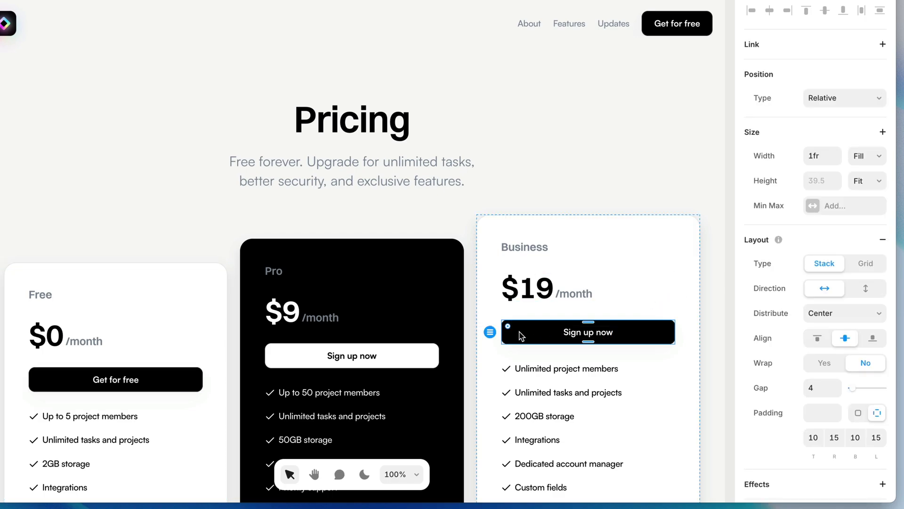
Step: Replace the Business card's Sign up now button with Buttons/Primary CTA using quick actions search 'cta'
key("super+k")
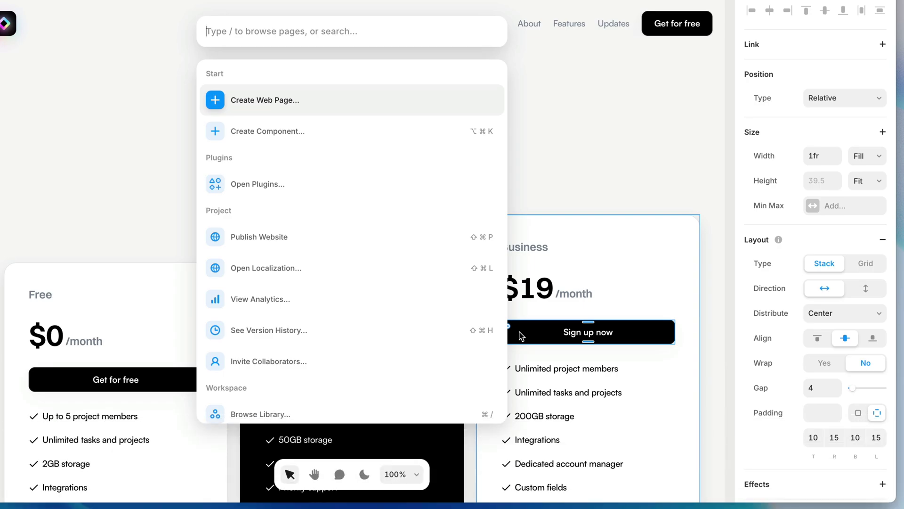
type("cta")
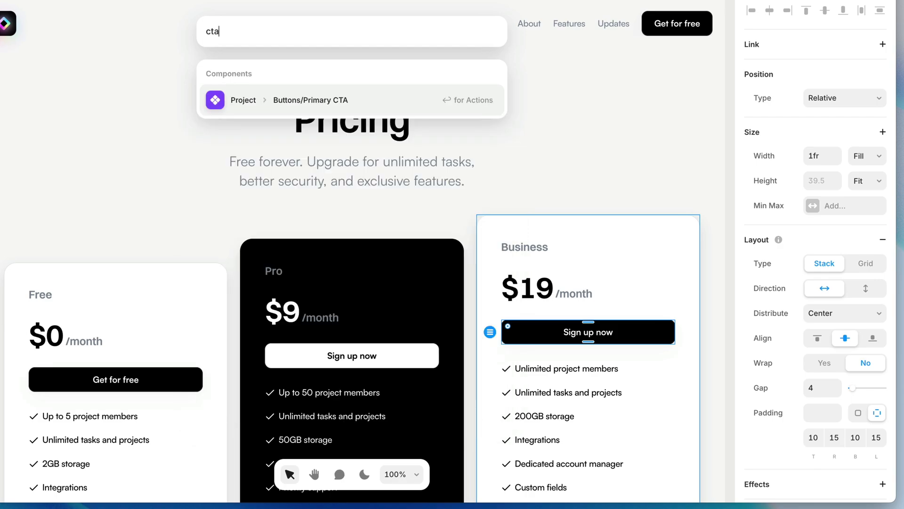
key("Return")
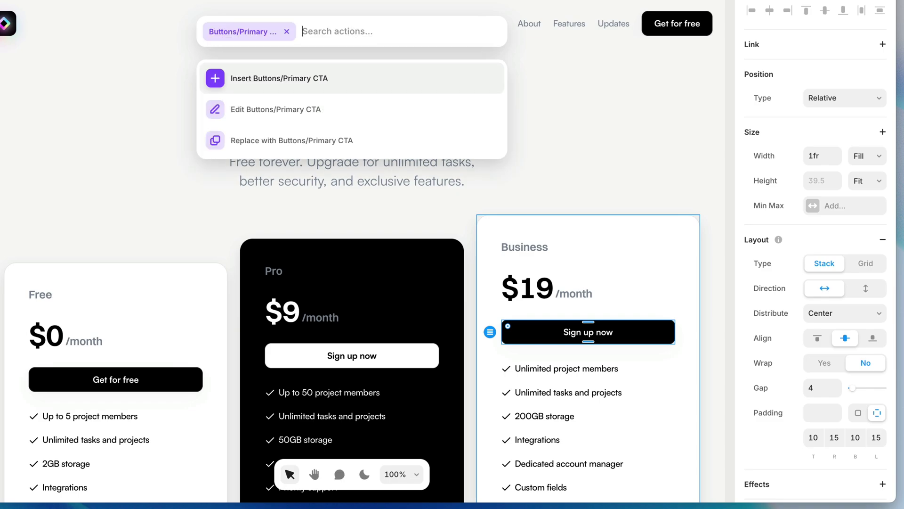
key("Down")
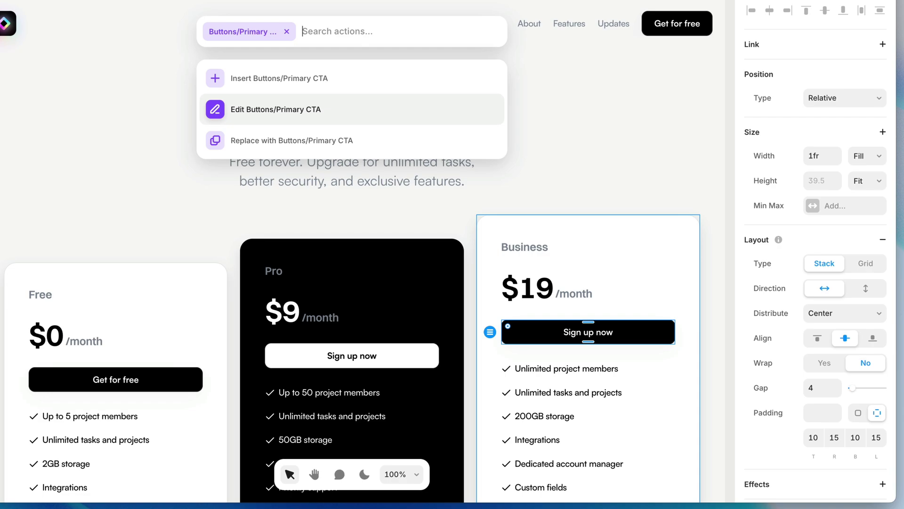
key("Down")
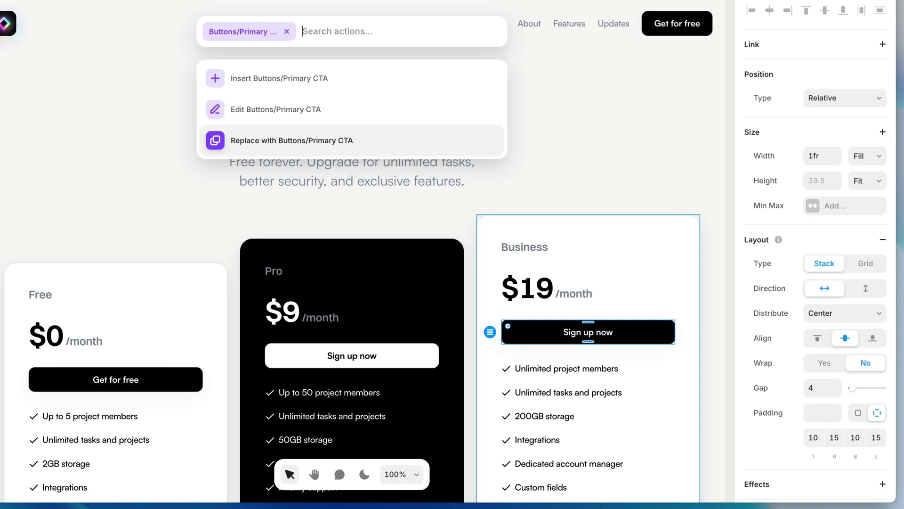
key("Return")
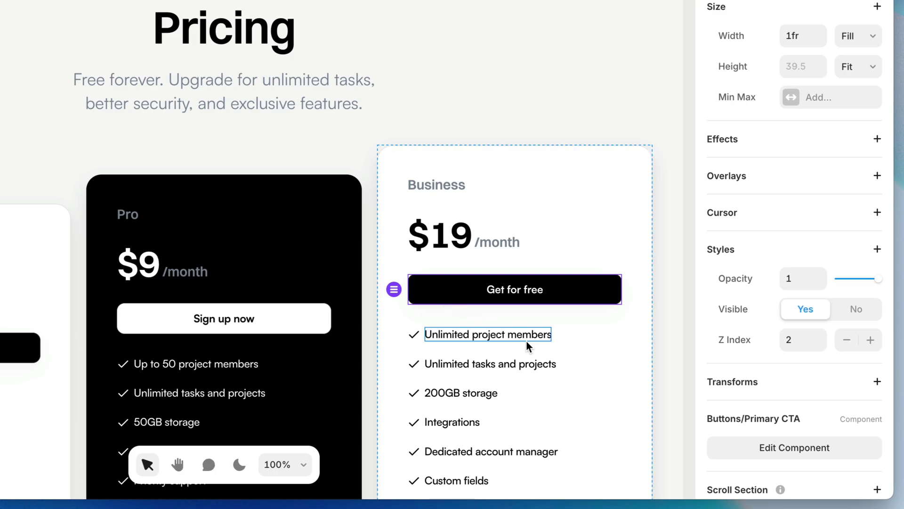
right_click(589, 296)
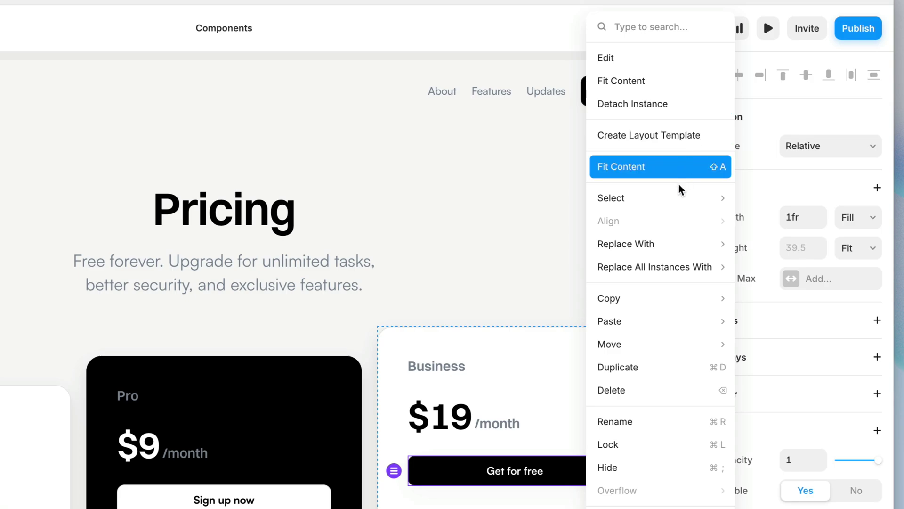
mouse_move(669, 241)
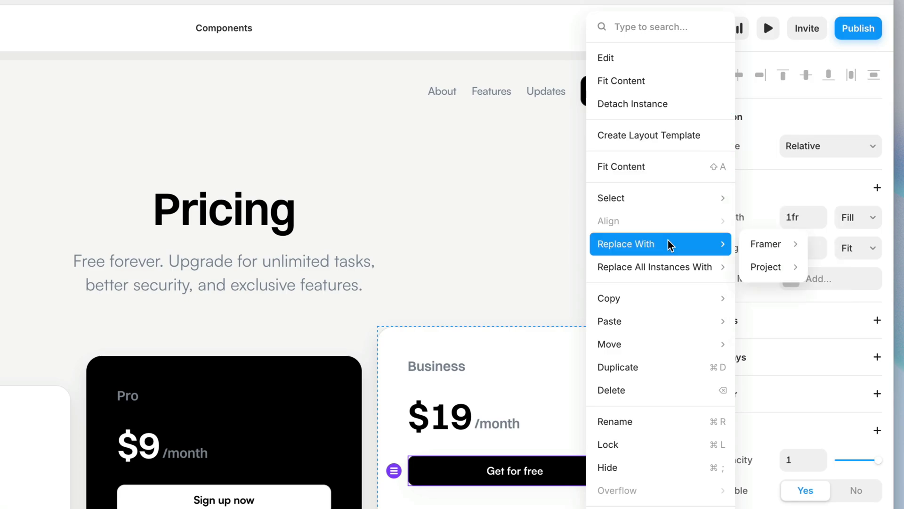
mouse_move(669, 266)
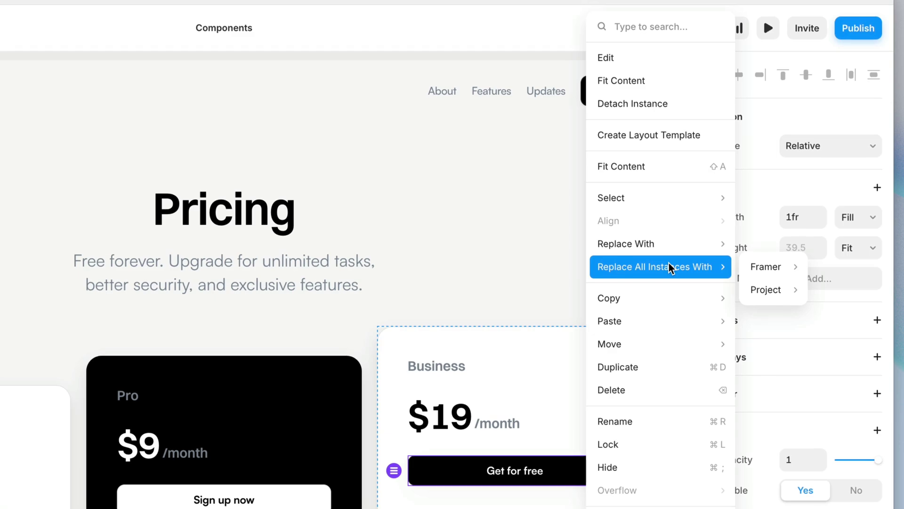
key("Escape")
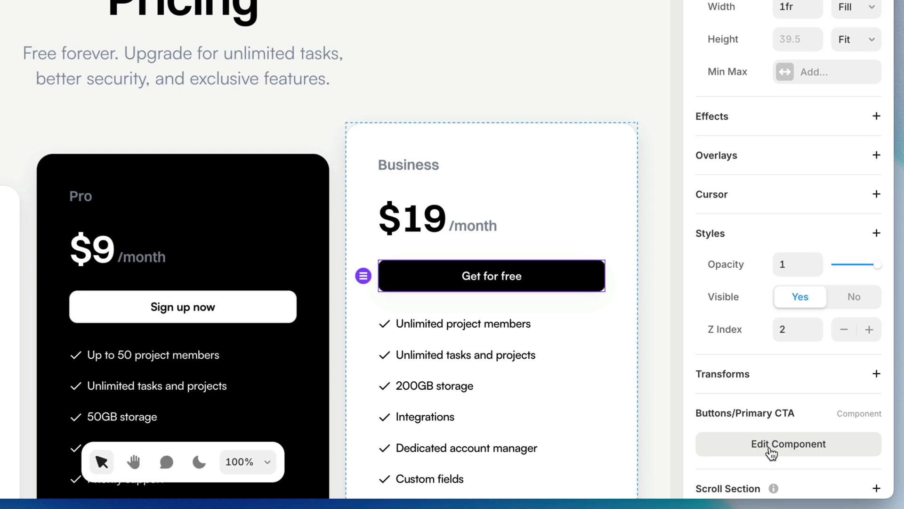
Step: Open the Primary CTA component and zoom the canvas from 100% to 200%
left_click(773, 453)
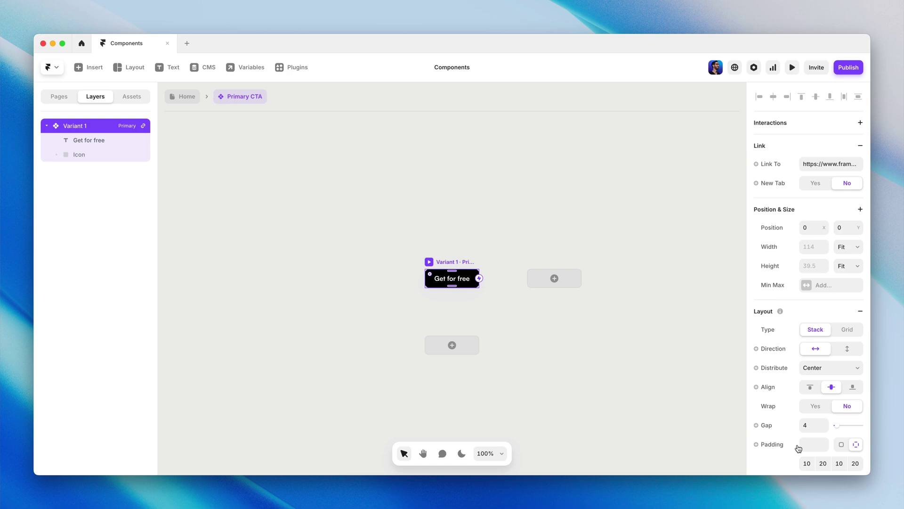
key("super+equal")
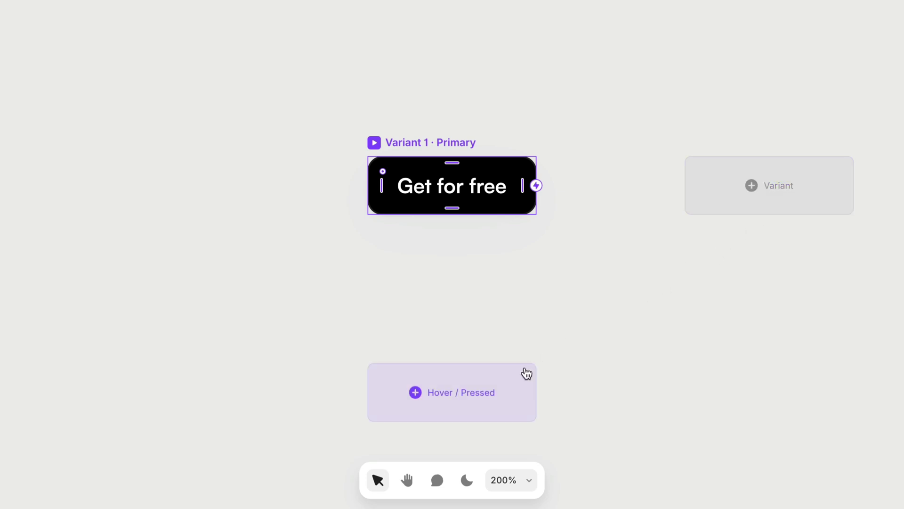
Step: Add a Hover variant to Primary with the Content 50 grey fill (#818B96)
left_click(504, 391)
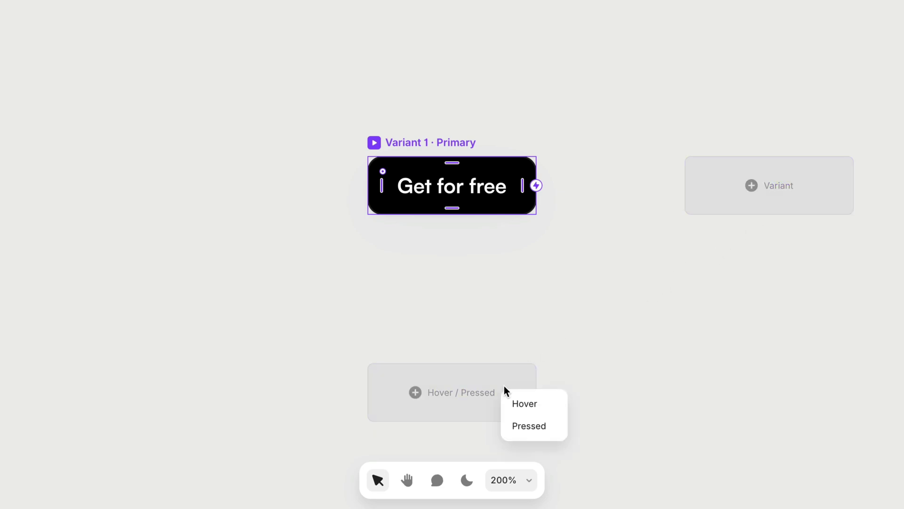
left_click(547, 406)
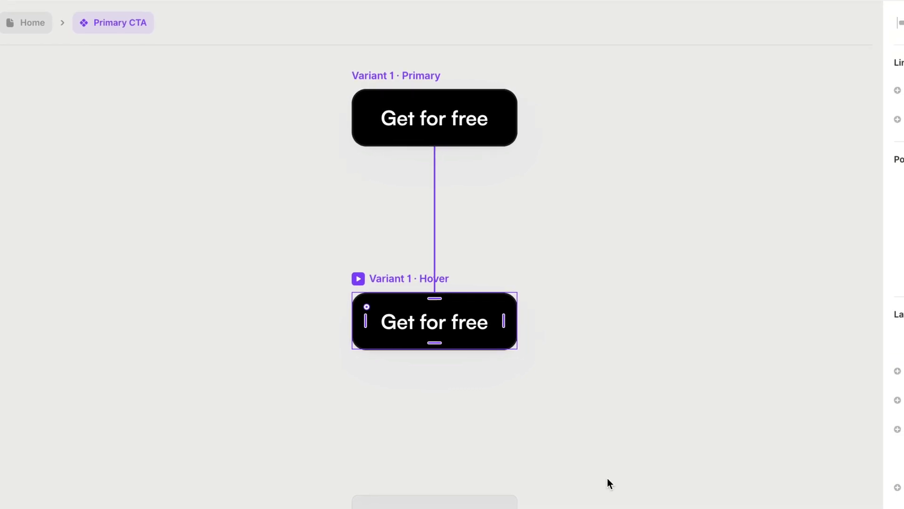
scroll(753, 386, "down", 9)
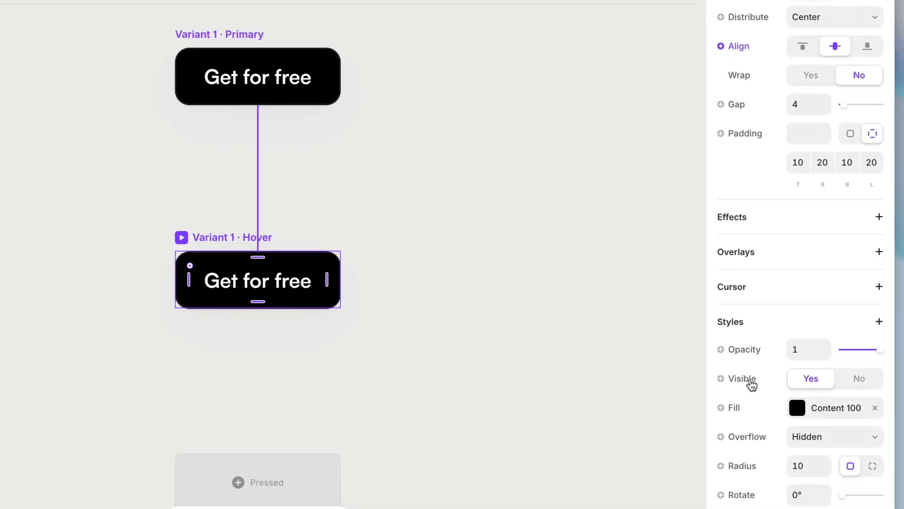
left_click(810, 351)
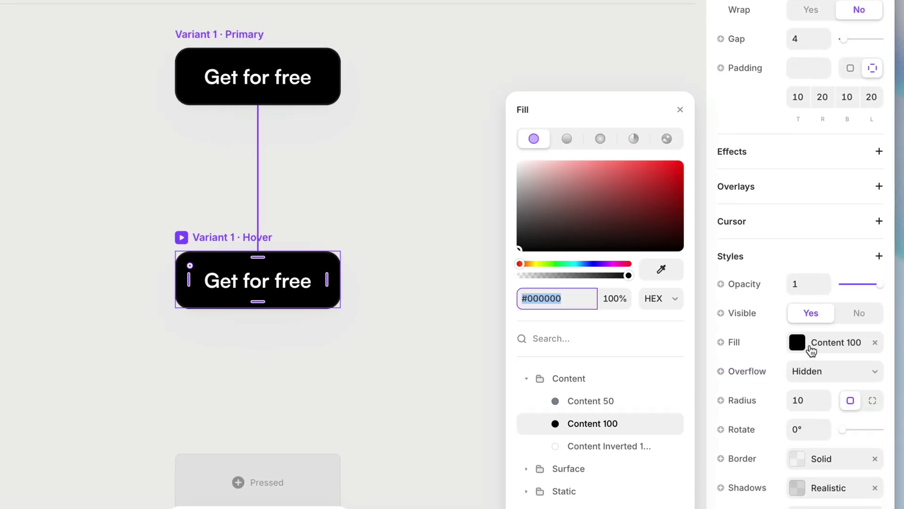
left_click(620, 402)
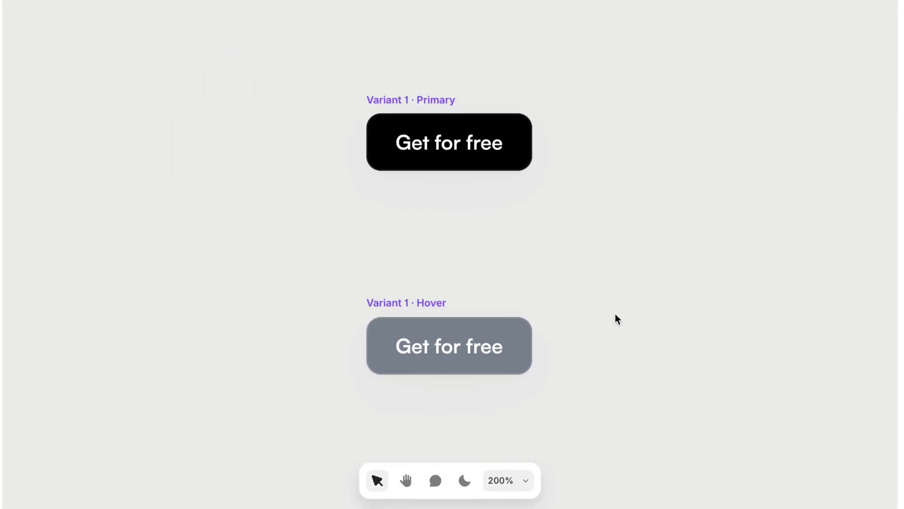
left_click(415, 100)
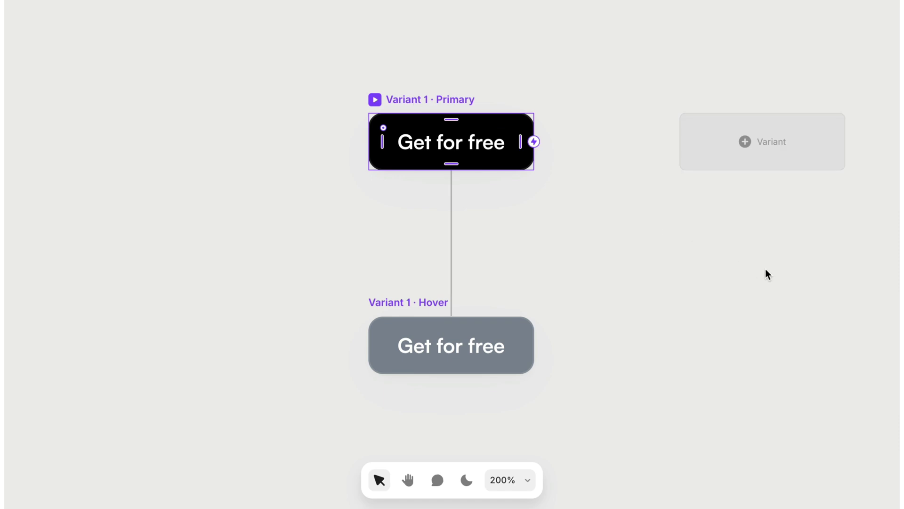
key("space")
left_click_drag(766, 271, 636, 239)
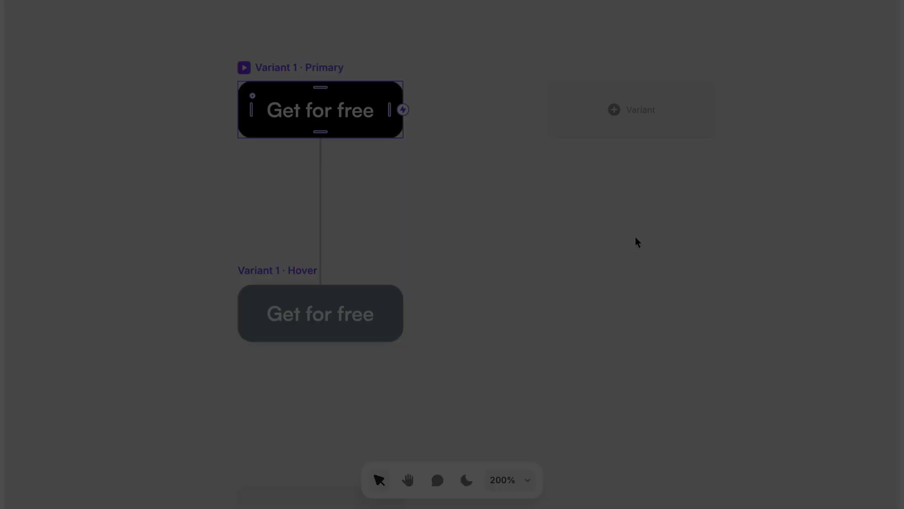
Step: Add Variant 2 with a white Content Inverted fill
left_click(631, 125)
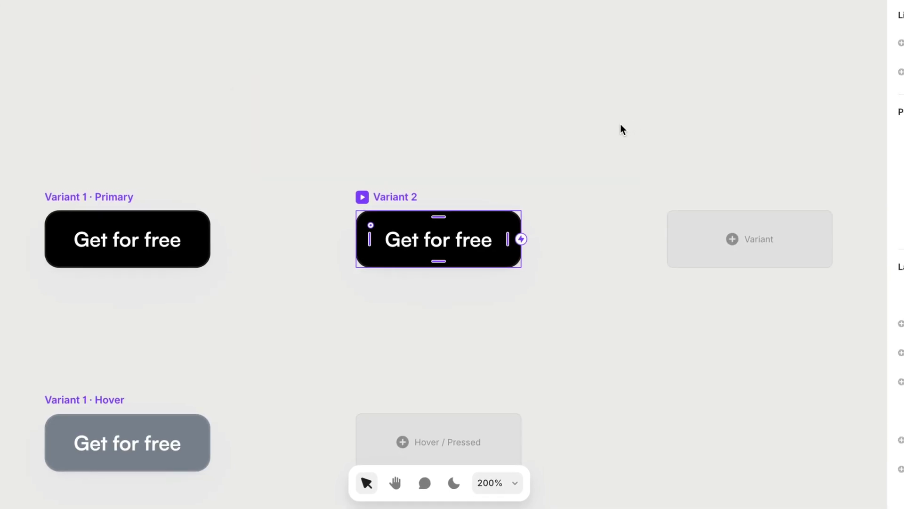
scroll(756, 318, "down", 10)
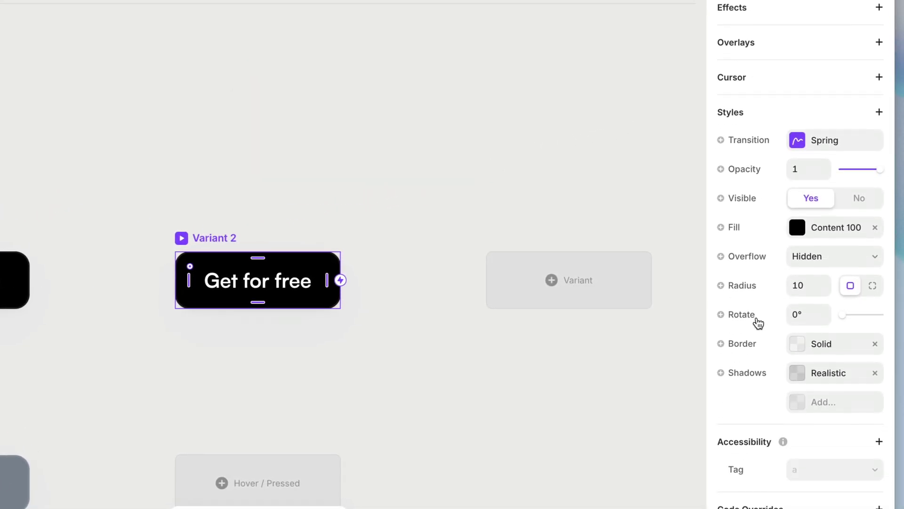
left_click(817, 214)
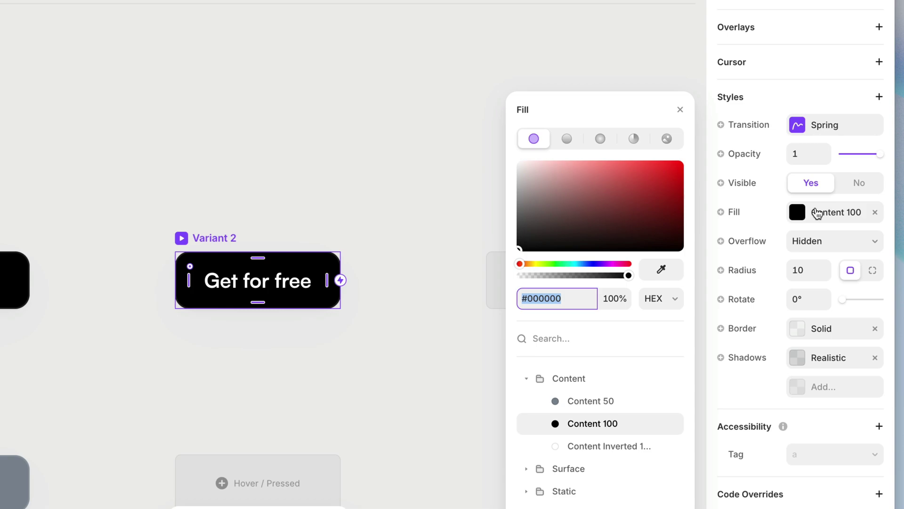
left_click(615, 446)
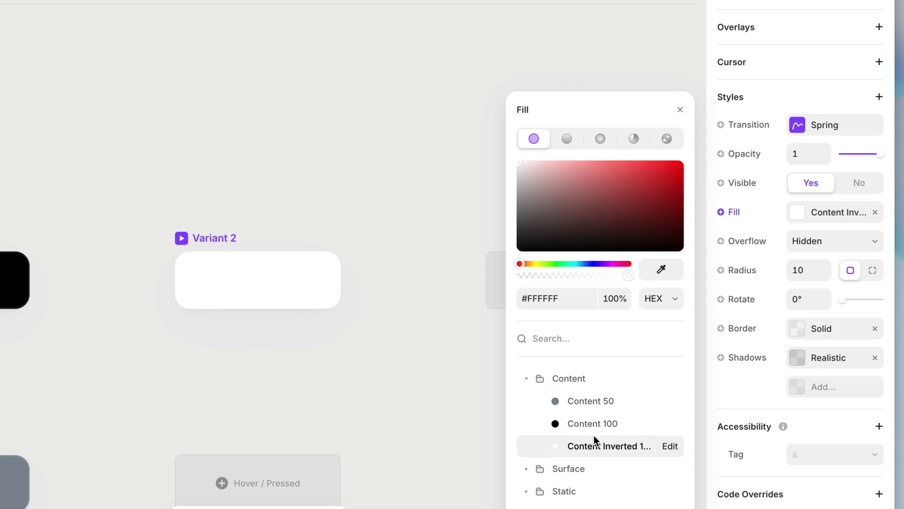
Step: Set Variant 2's label text colour to Content 100 black
left_click(282, 284)
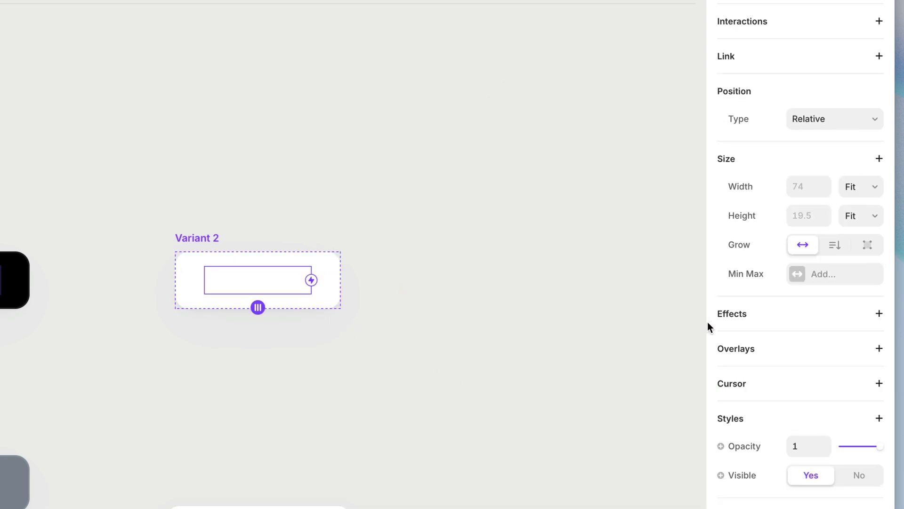
scroll(752, 344, "down", 6)
left_click(809, 362)
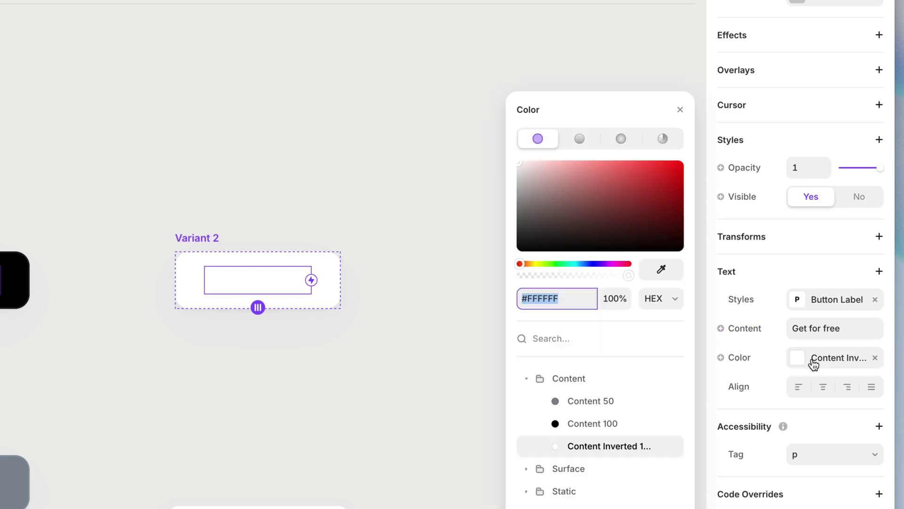
left_click(614, 428)
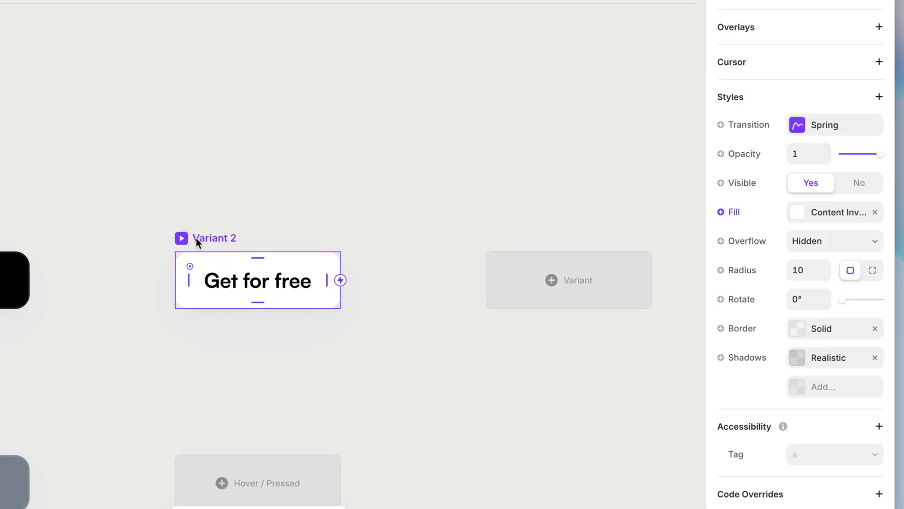
Step: Rename Variant 2 to 'Inverted' and Variant 1 to 'Default' with Cmd+R
key("super+r")
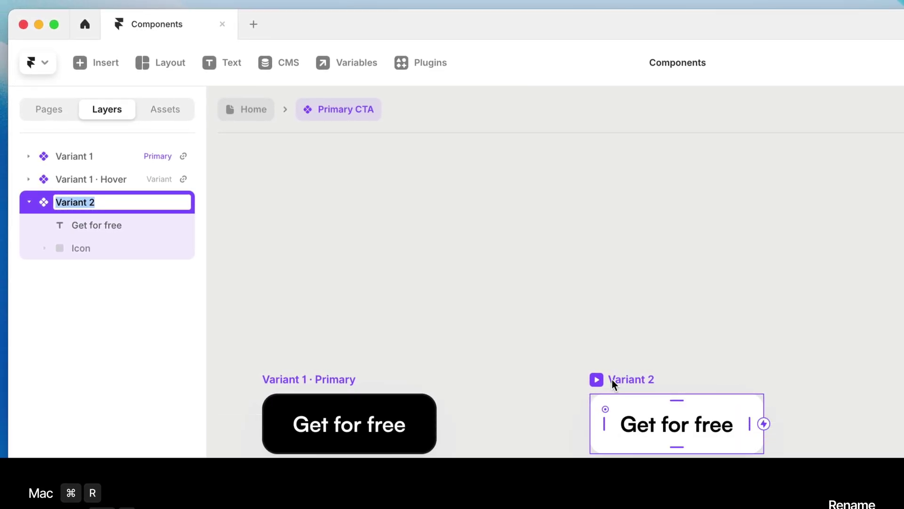
type("Inverted")
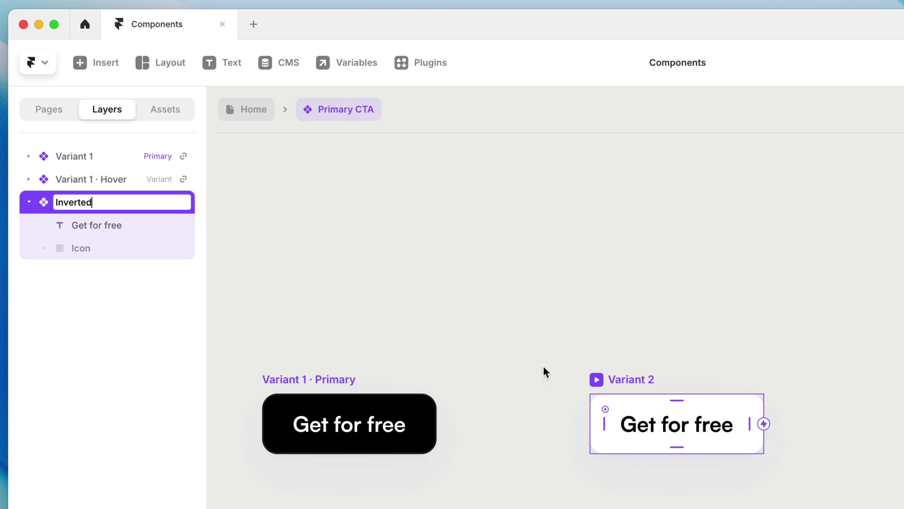
left_click(324, 379)
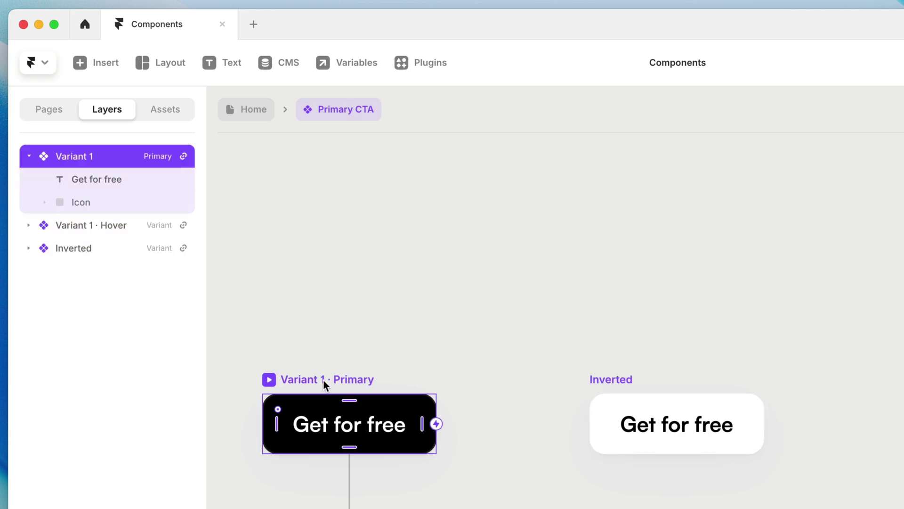
key("super+r")
type("Defau")
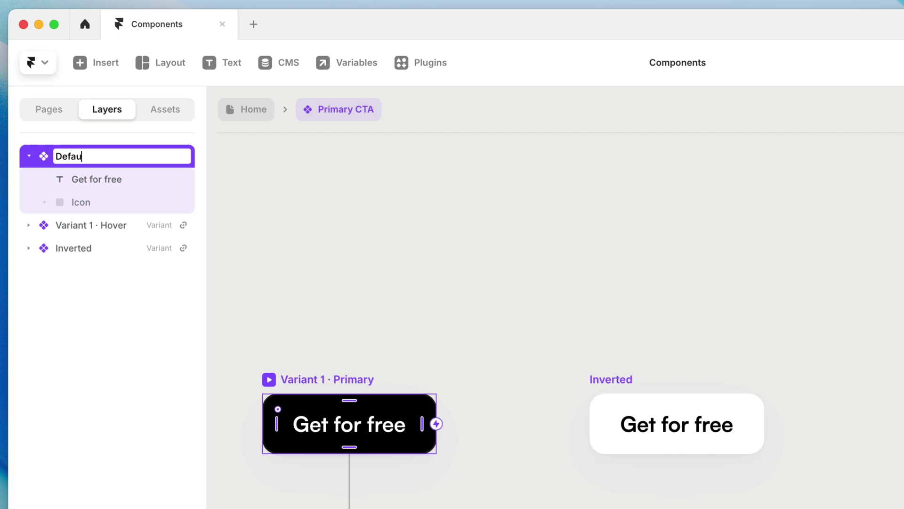
type("lt")
left_click(395, 319)
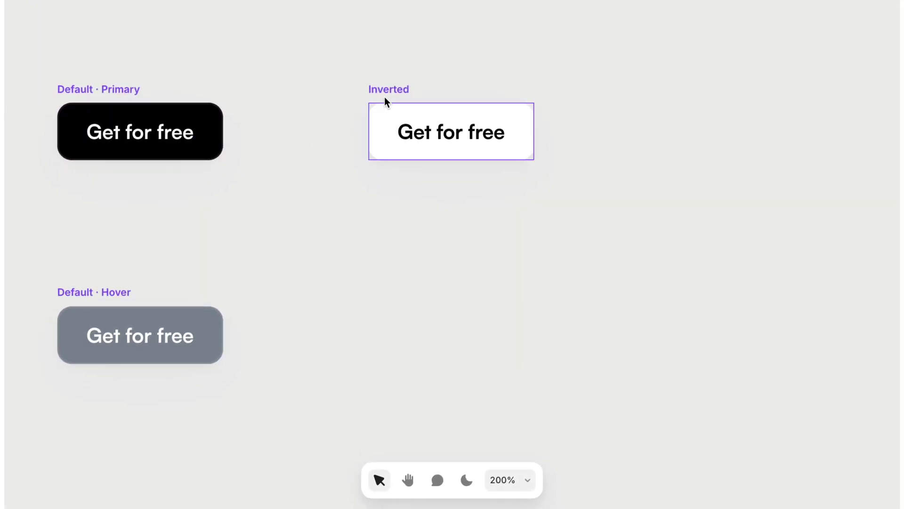
Step: Add a Hover state to the Inverted variant with a Content 50 grey fill
left_click(387, 91)
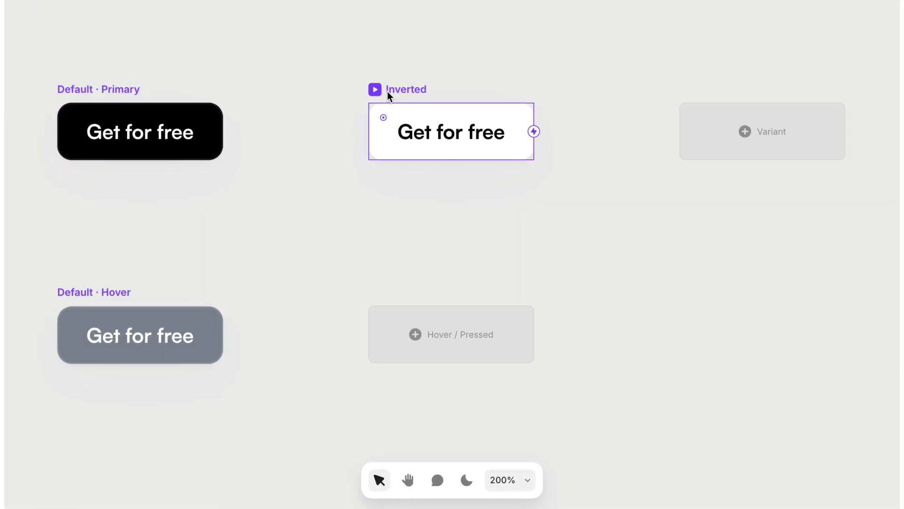
left_click(463, 333)
left_click(479, 344)
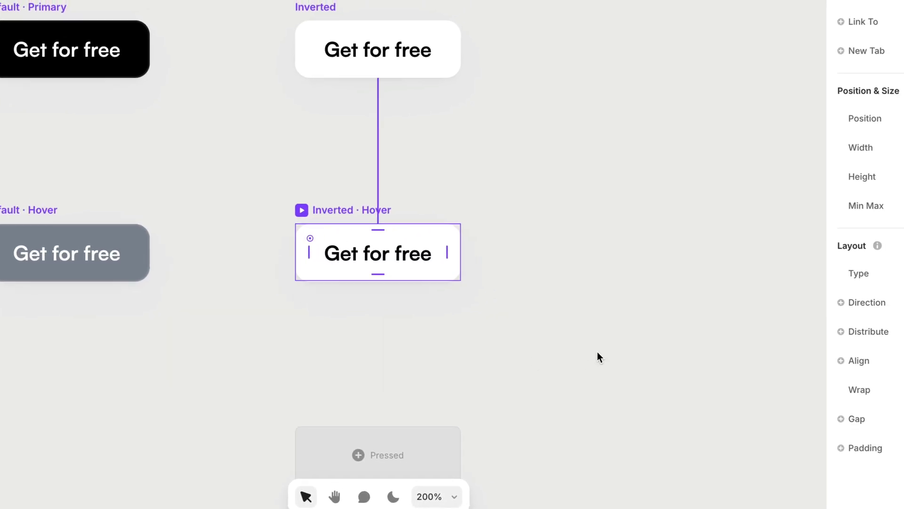
scroll(753, 359, "down", 5)
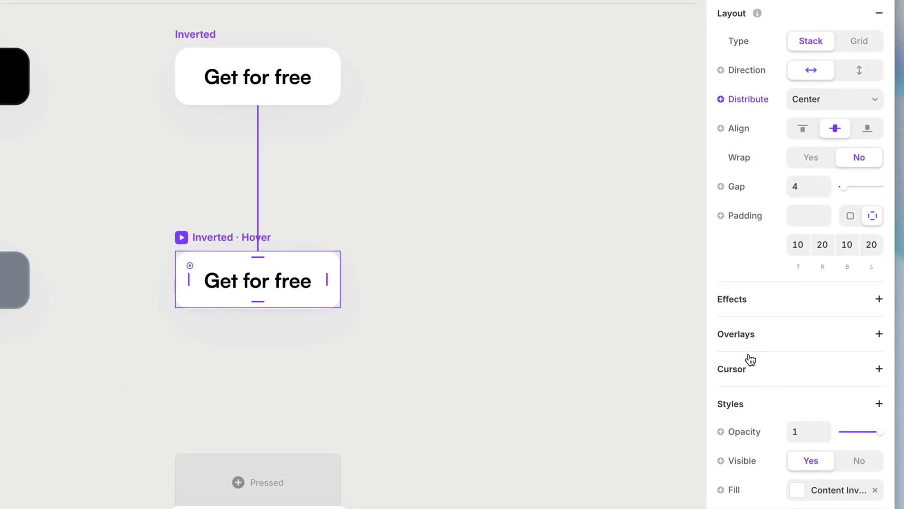
scroll(750, 360, "down", 5)
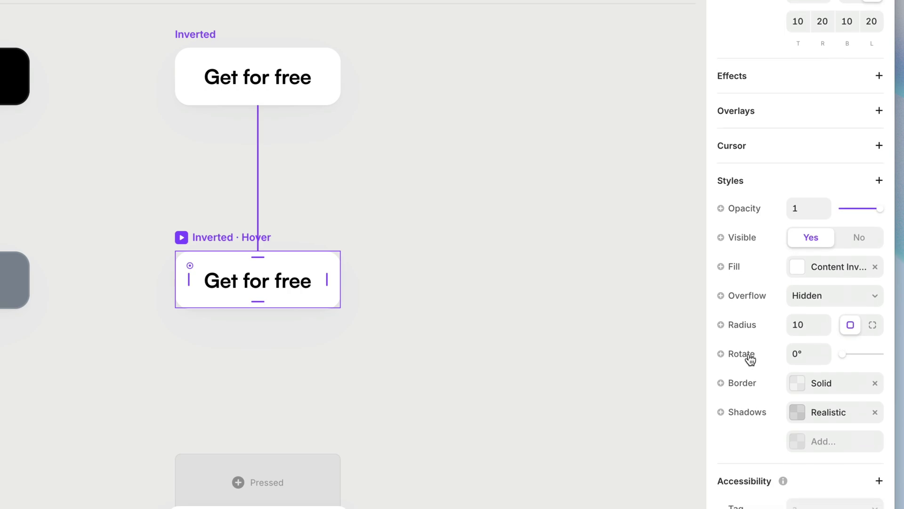
left_click(818, 268)
left_click(617, 404)
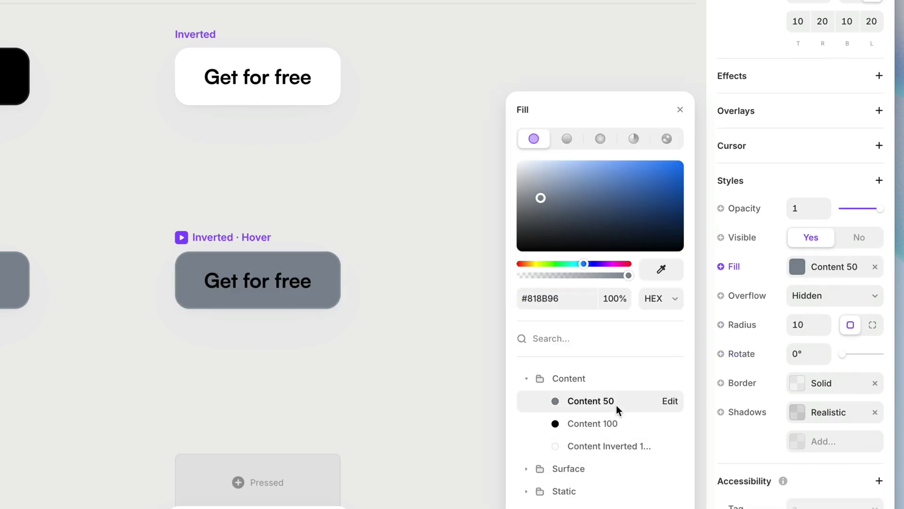
Step: Make the Inverted · Hover label text white using Content Inverted
left_click(283, 280)
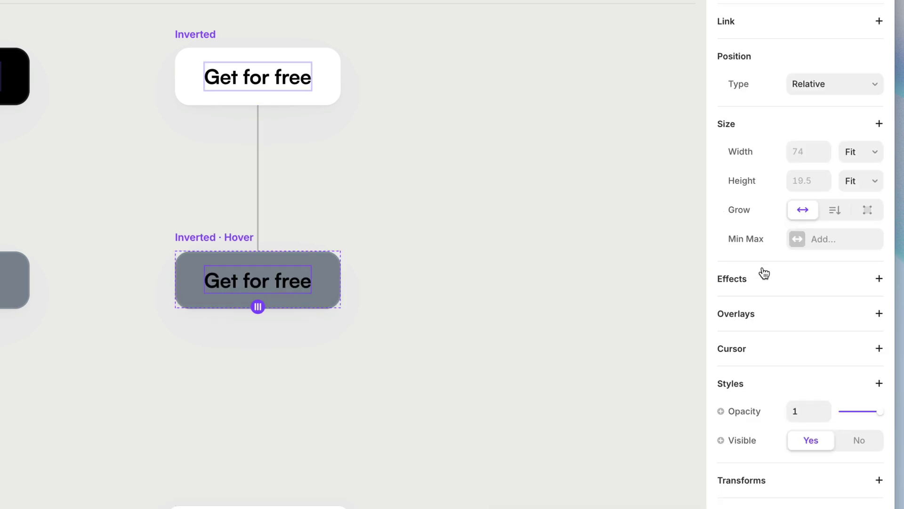
scroll(763, 269, "down", 5)
left_click(802, 361)
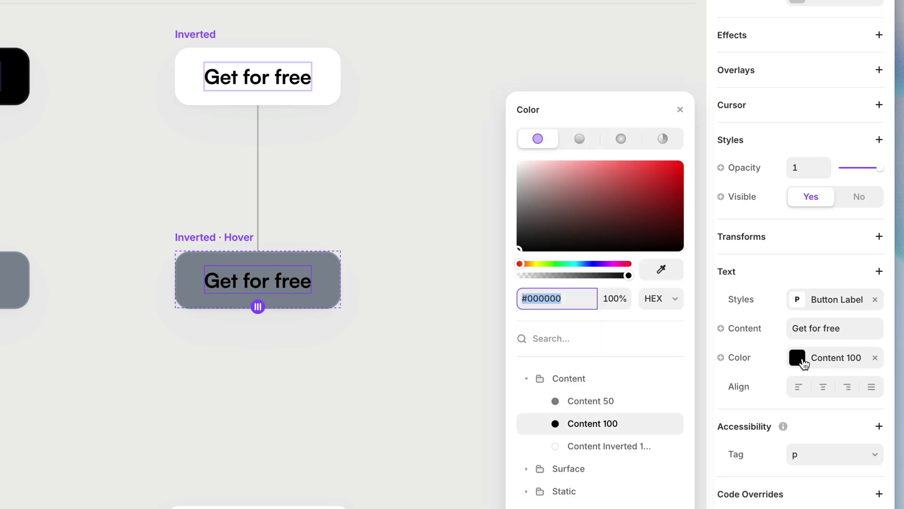
left_click(597, 448)
left_click(406, 289)
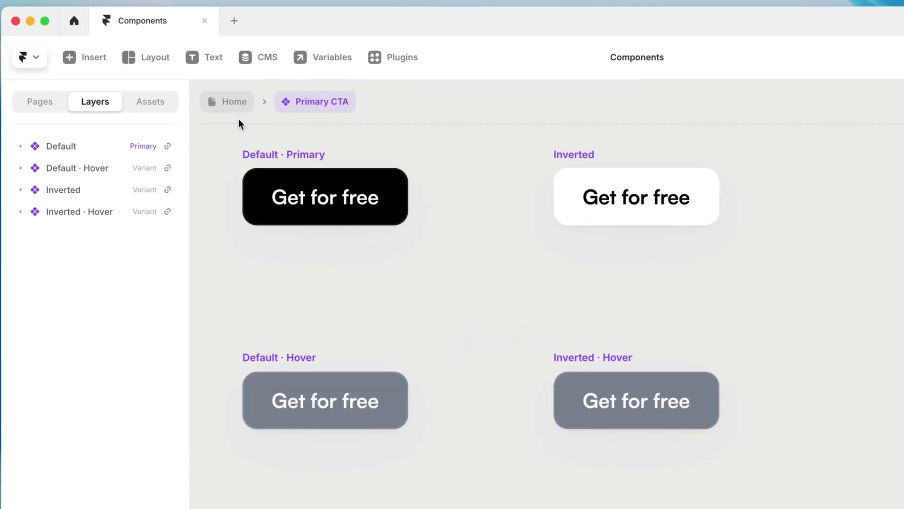
Step: On the Home page, replace the Pro card's Sign up now button with a Buttons/Primary CTA instance found by searching 'cta'
left_click(236, 105)
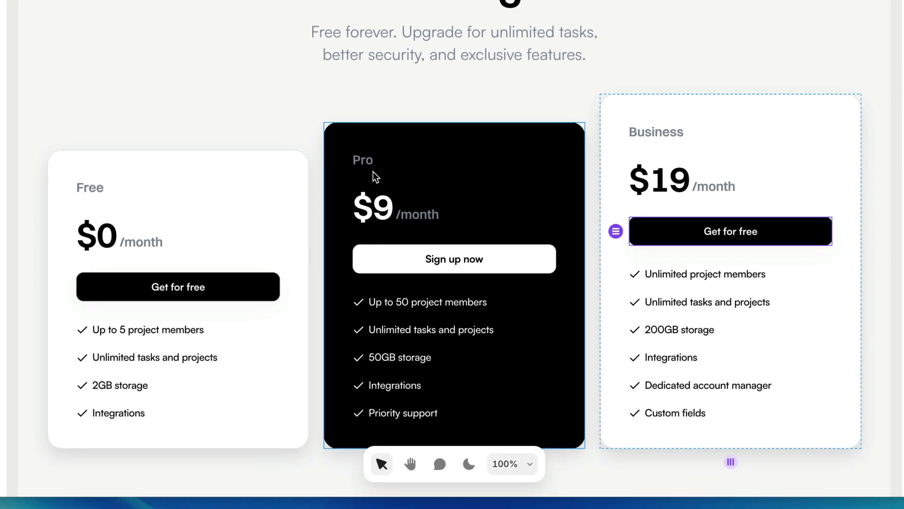
left_click(414, 327)
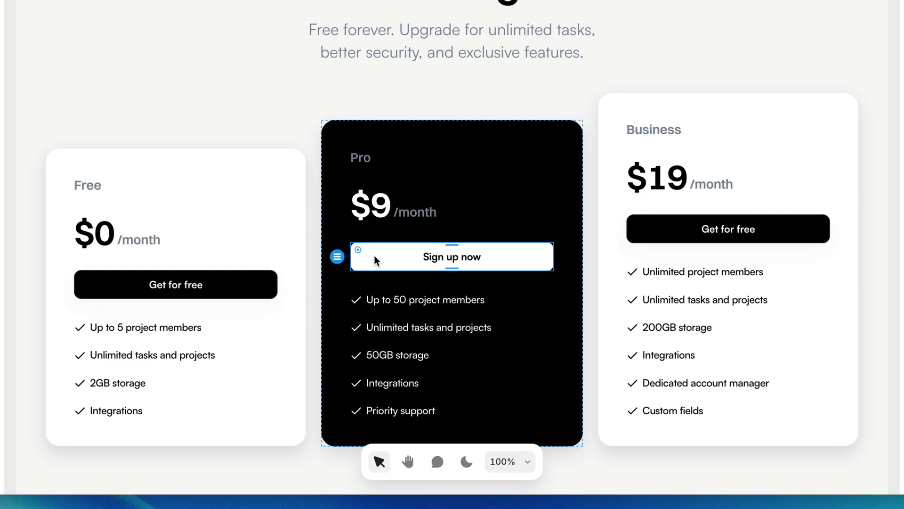
key("super+k")
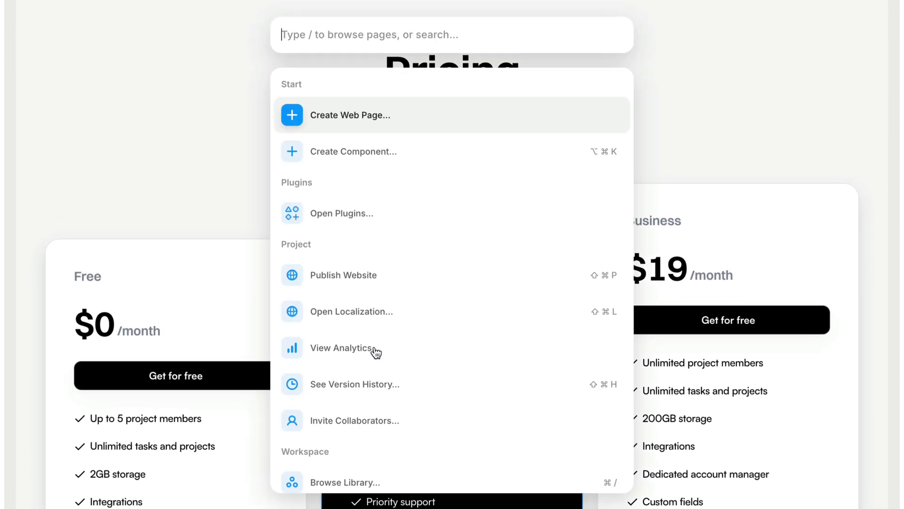
type("cta")
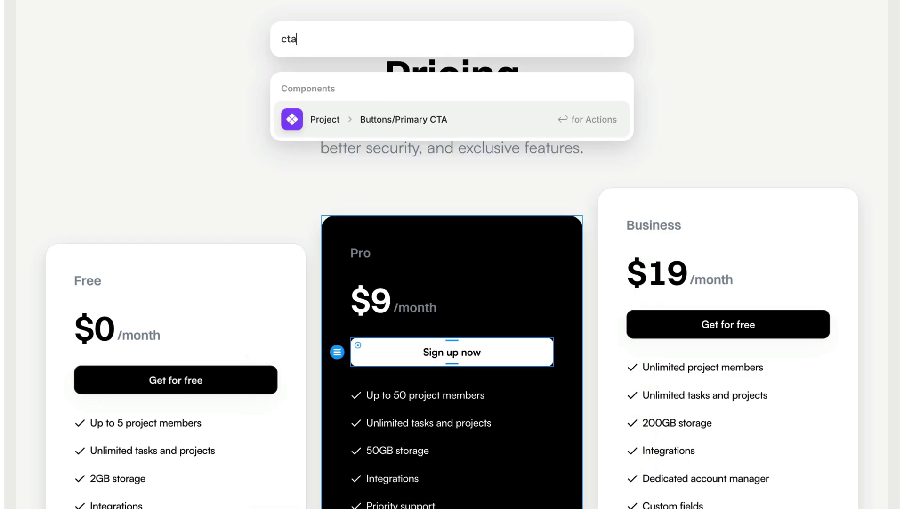
key("Return")
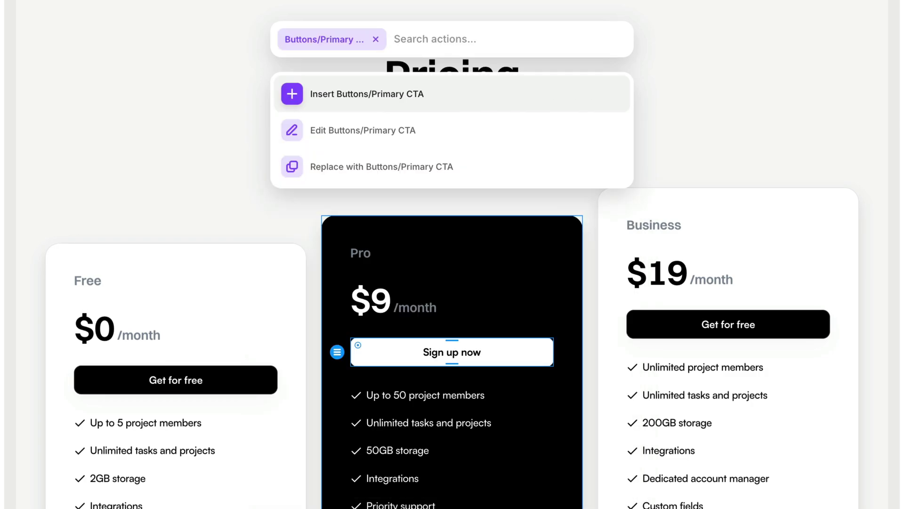
key("Down")
key("Down")
key("Return")
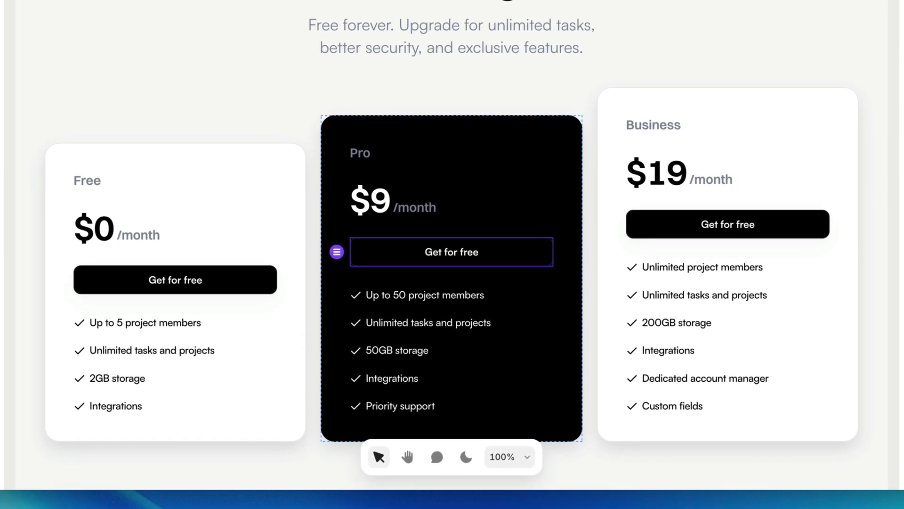
Step: Set the Pro card's Primary CTA variant to Inverted for a white Get for free button
scroll(752, 268, "down", 5)
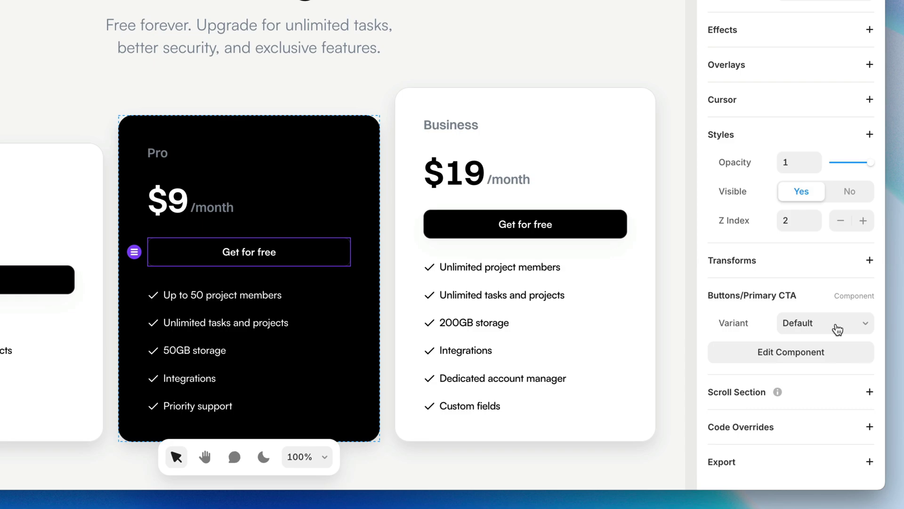
left_click(837, 327)
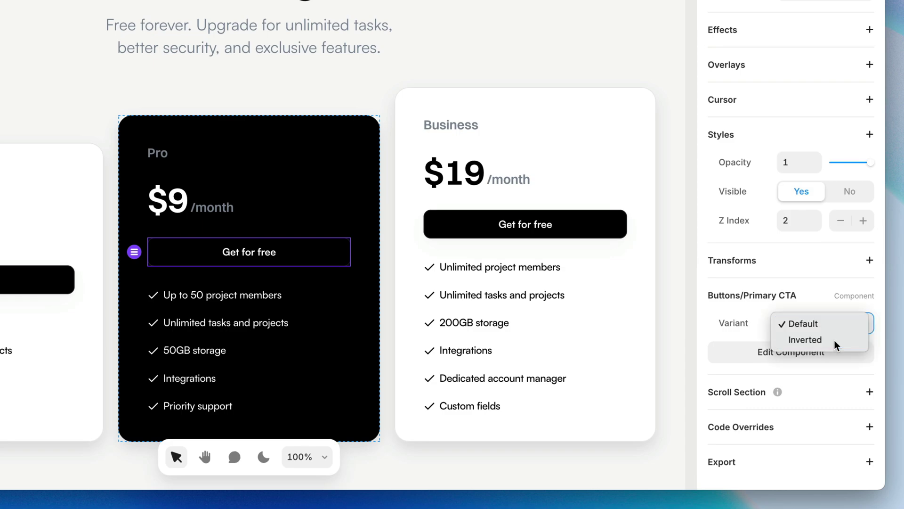
left_click(834, 340)
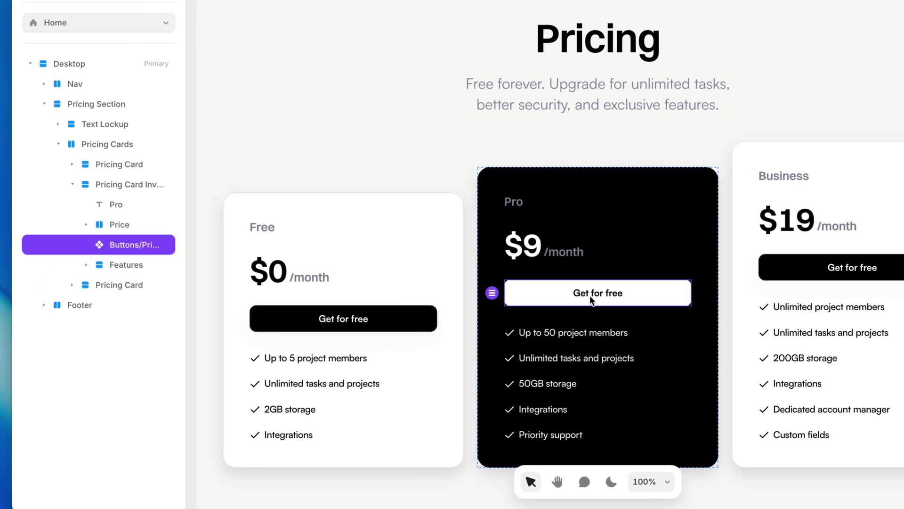
Step: Edit the Primary CTA component and bring up Create Variable for the Default label's Content
double_click(587, 295)
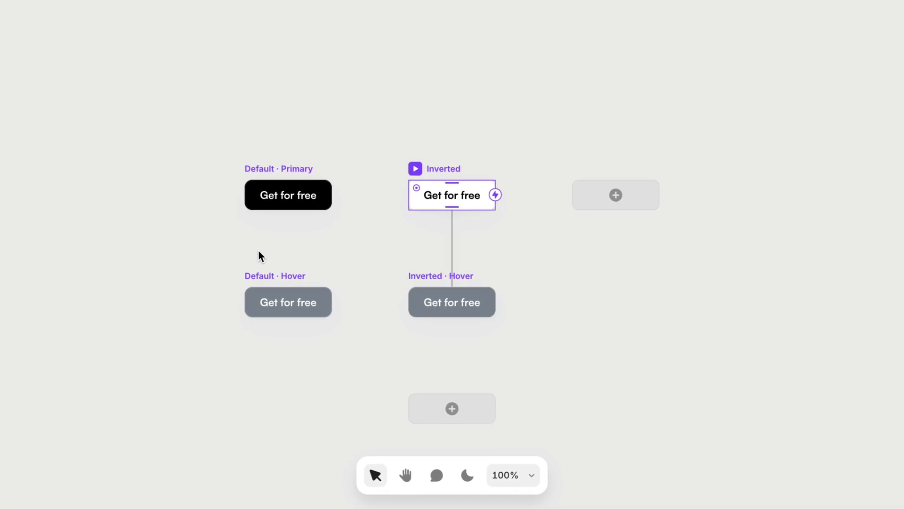
scroll(258, 251, "up", 5)
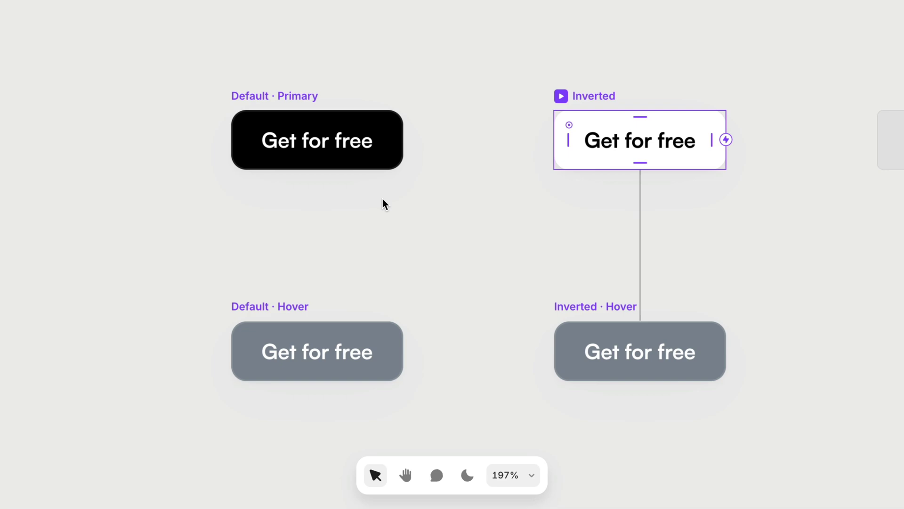
left_click(337, 142)
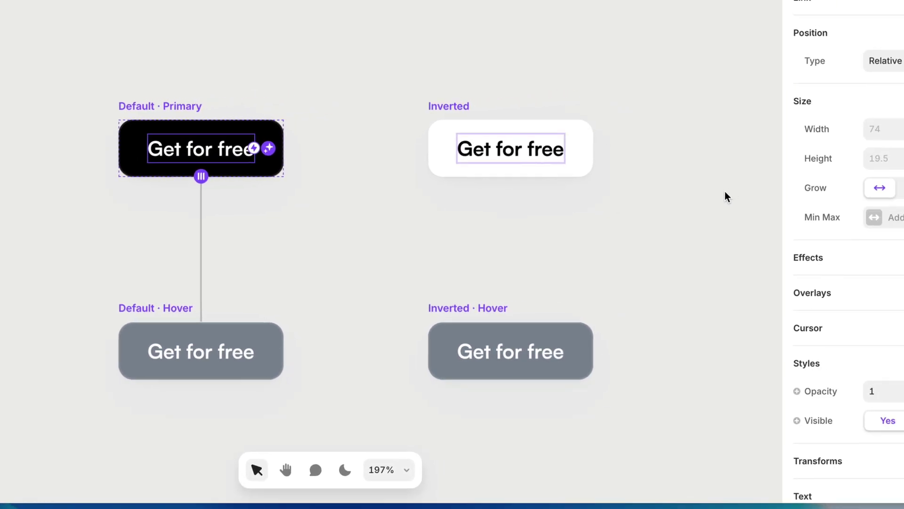
scroll(763, 209, "down", 6)
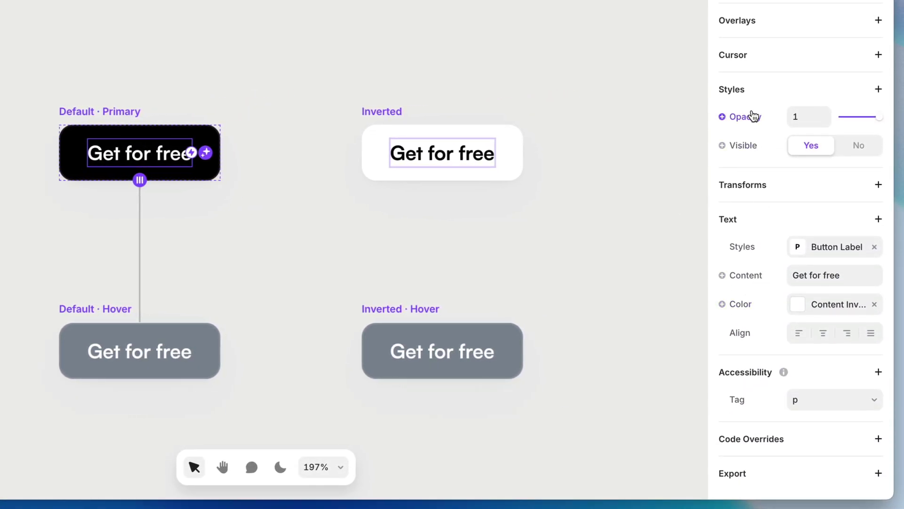
left_click(749, 279)
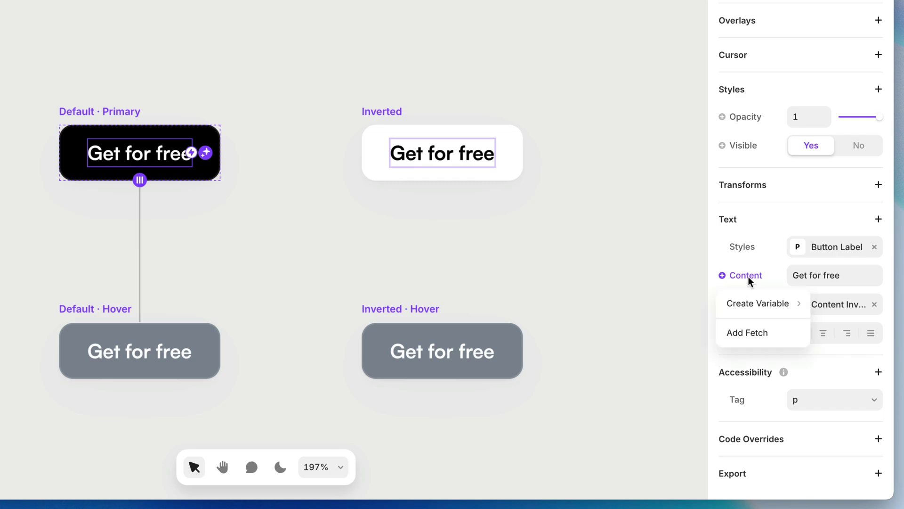
mouse_move(748, 306)
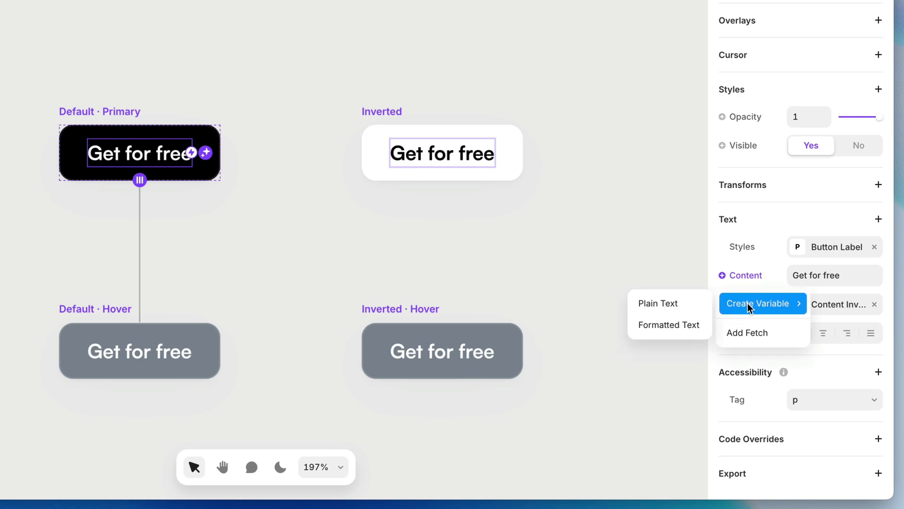
Step: Bind the label to a plain-text variable named 'Button Text', defaulting to Get for free, and verify it in Variables
left_click(691, 310)
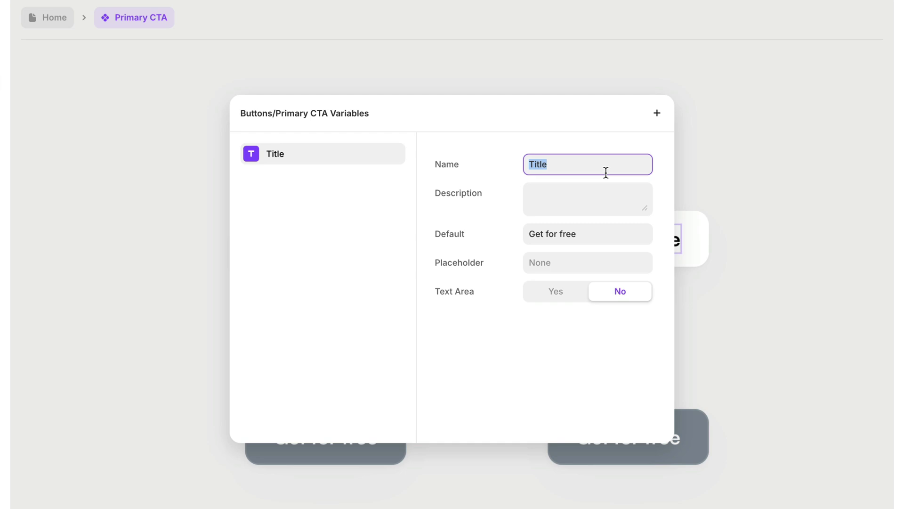
type("Button Text")
left_click(776, 289)
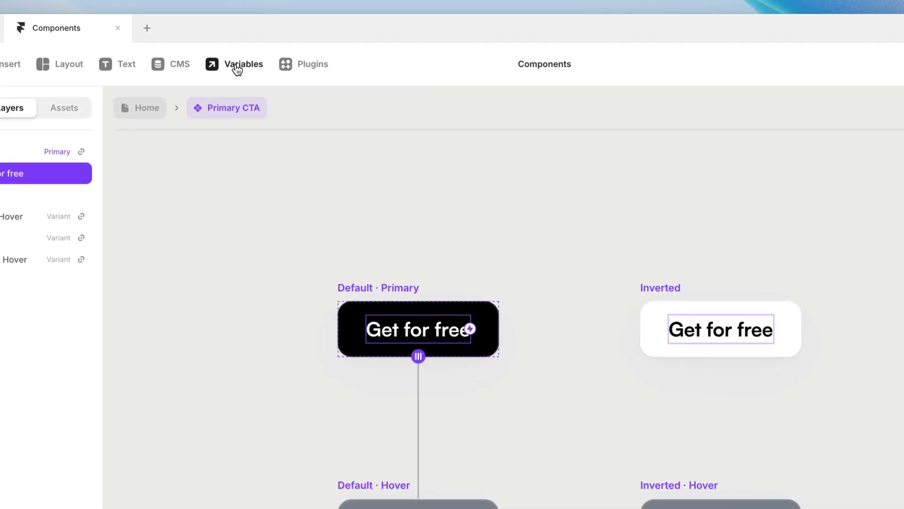
left_click(237, 66)
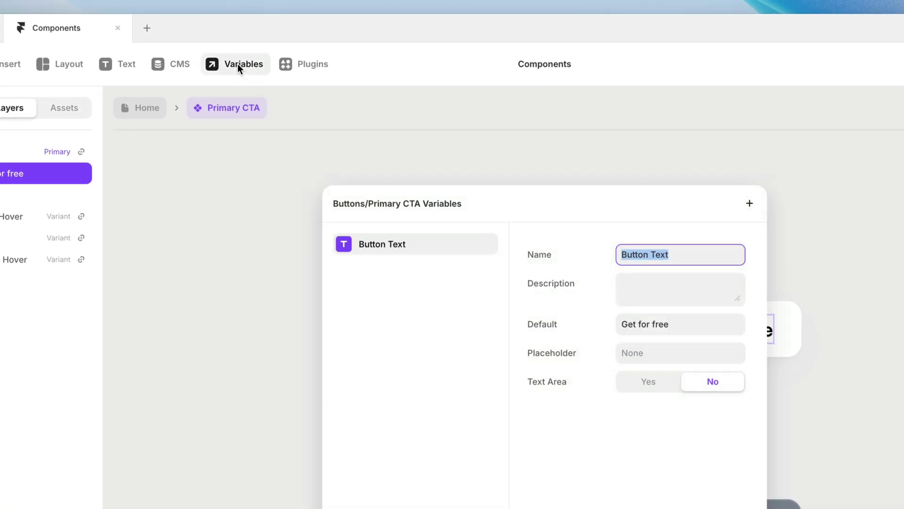
Step: Back on the Home page, set the Pro card's Button Text to 'Sign up now'
left_click(244, 150)
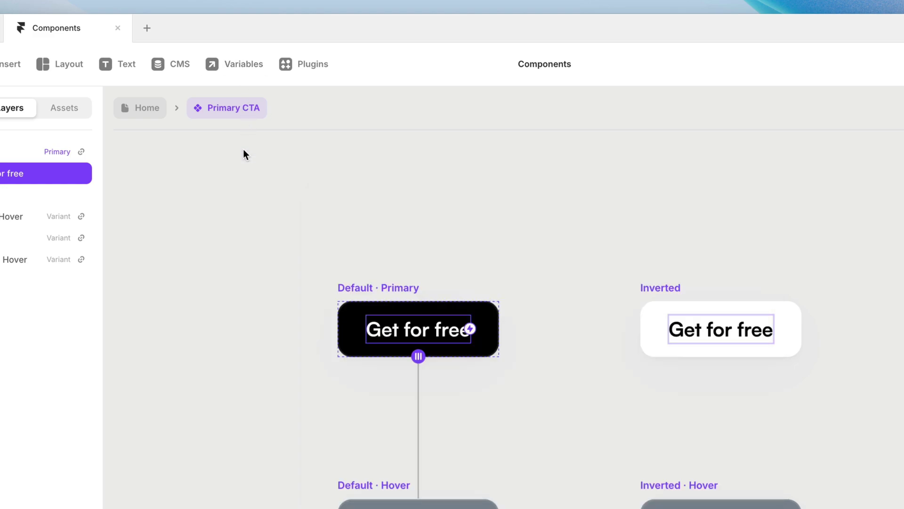
left_click(141, 108)
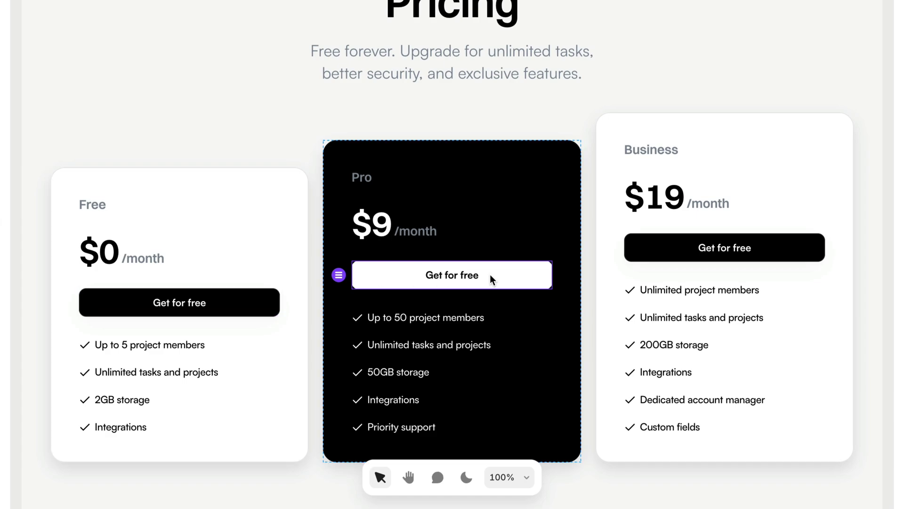
left_click(685, 252)
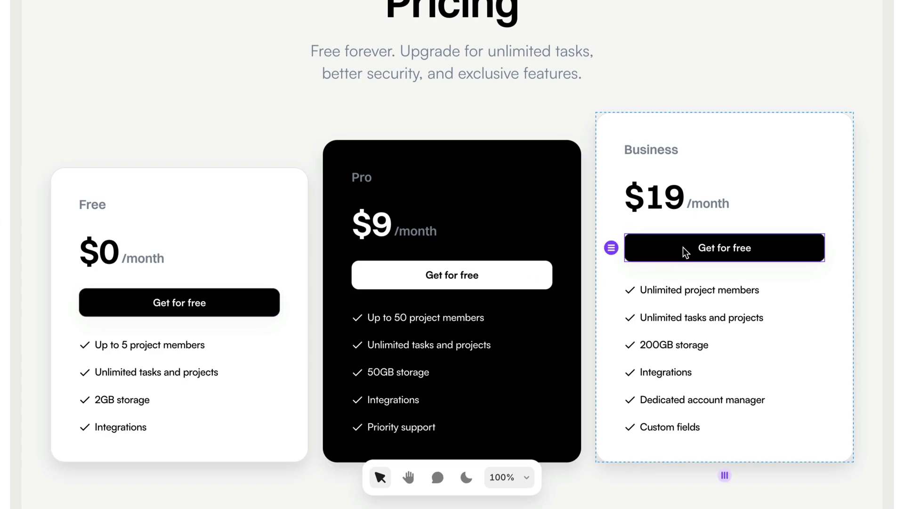
left_click(511, 276)
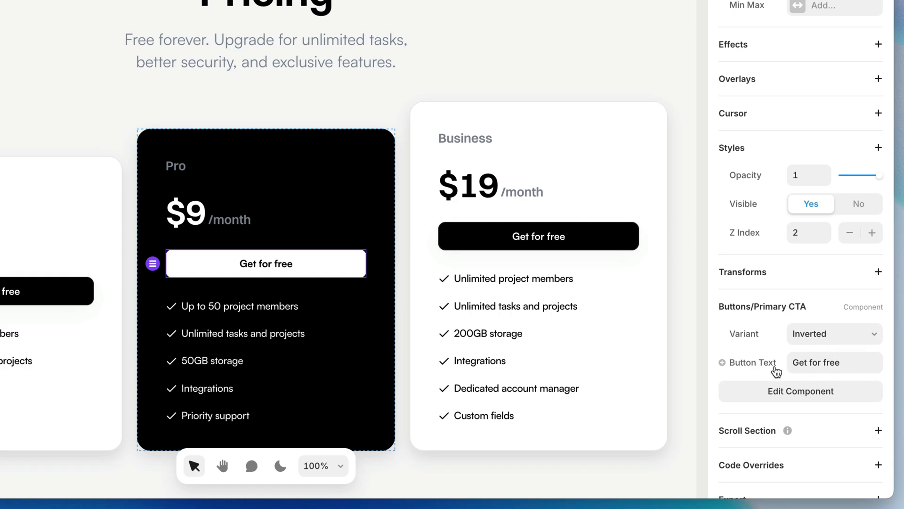
left_click(845, 363)
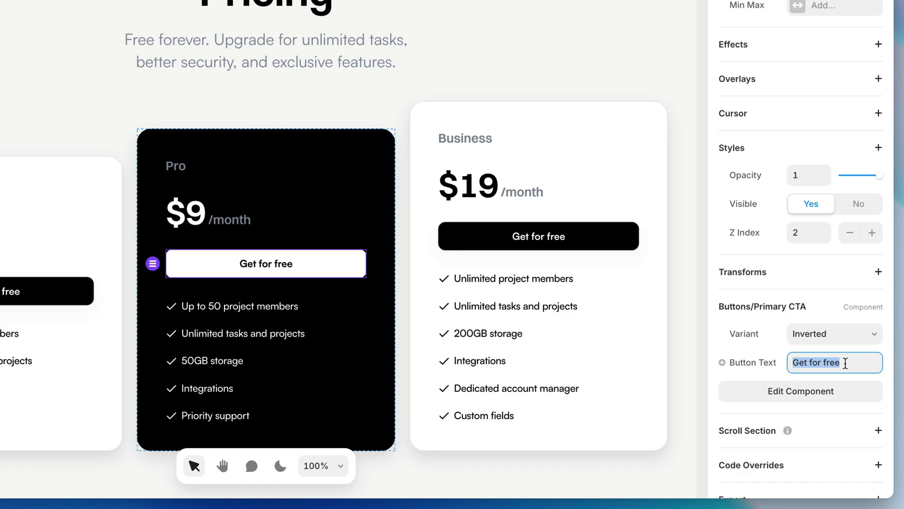
type("Sign up now")
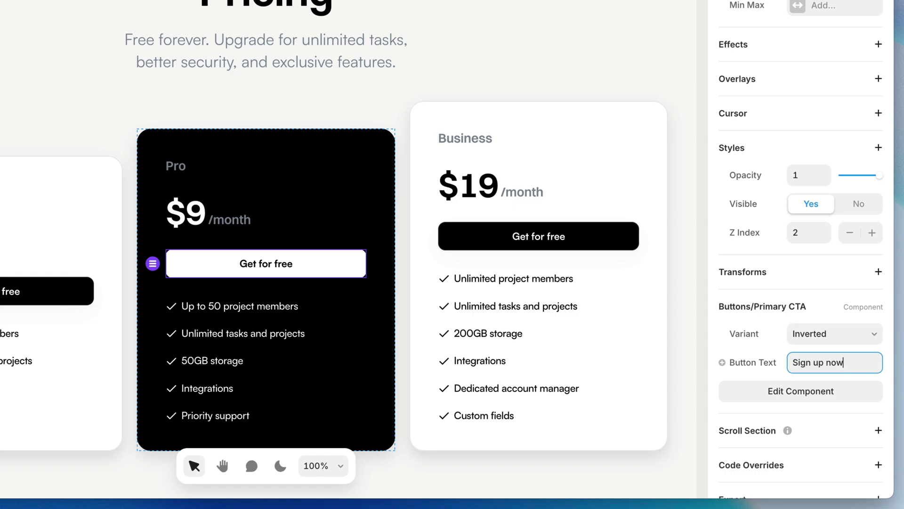
Step: Set the Business card's Button Text to 'Sign up now'
left_click(617, 247)
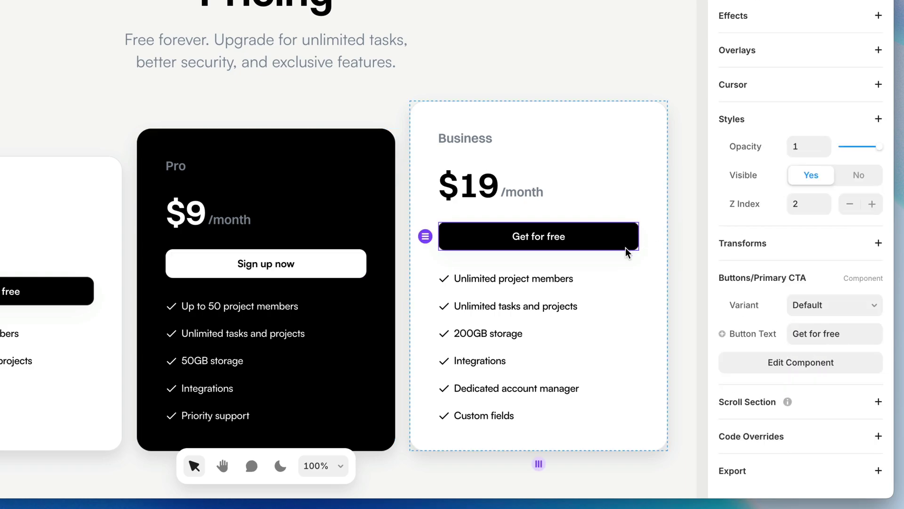
left_click(826, 328)
type("Sign up now")
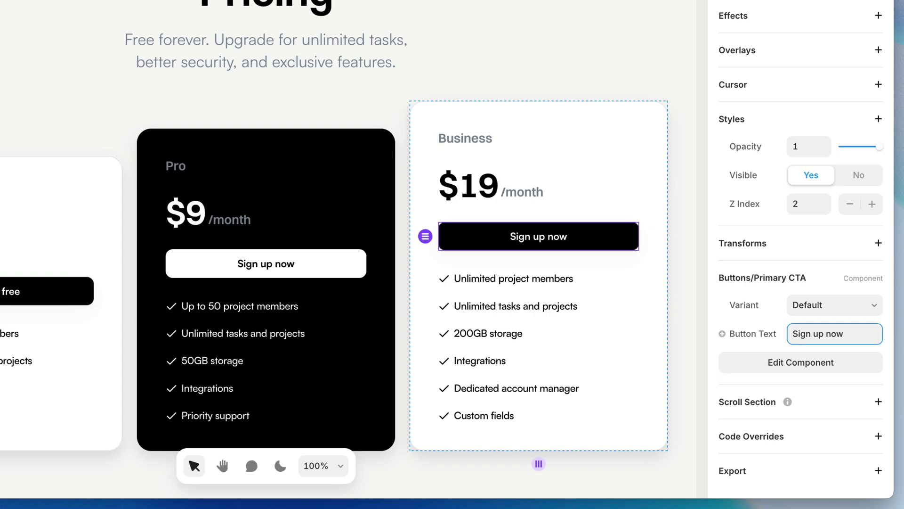
Step: Turn the Business card into a component named 'Pricing Card'
left_click(659, 145)
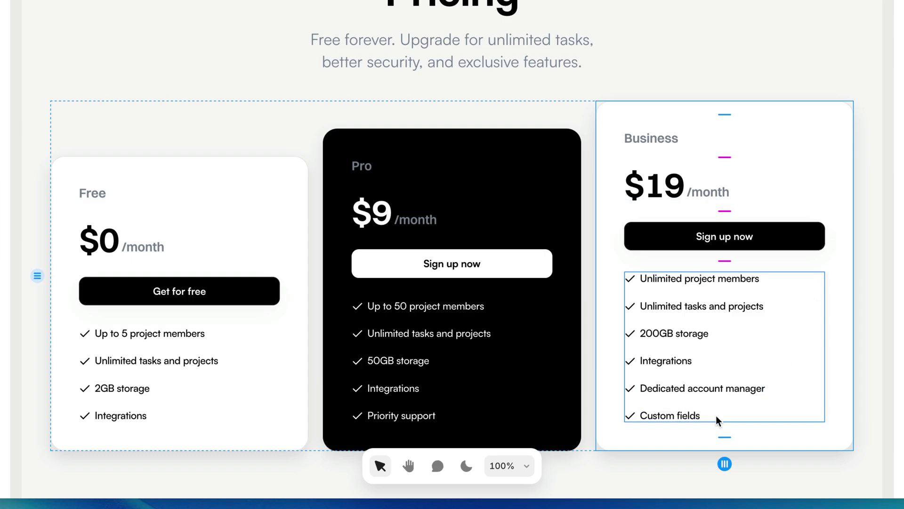
right_click(838, 210)
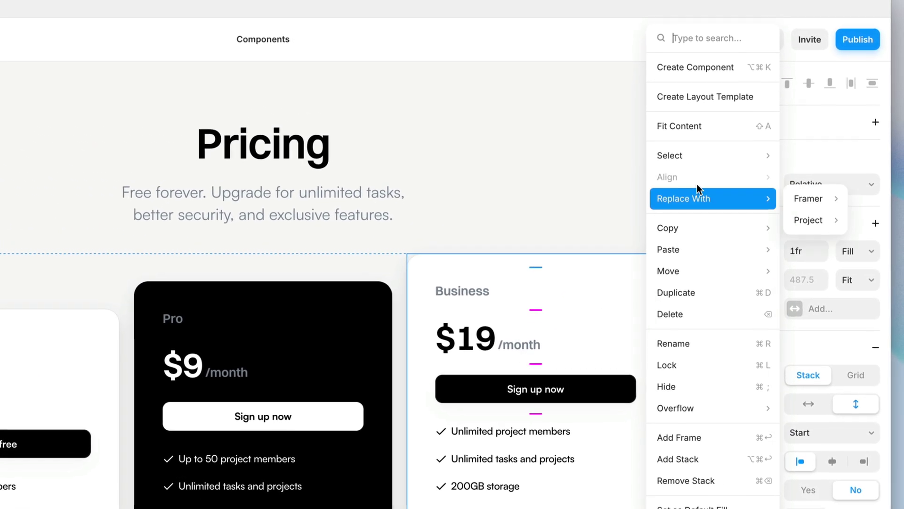
left_click(727, 55)
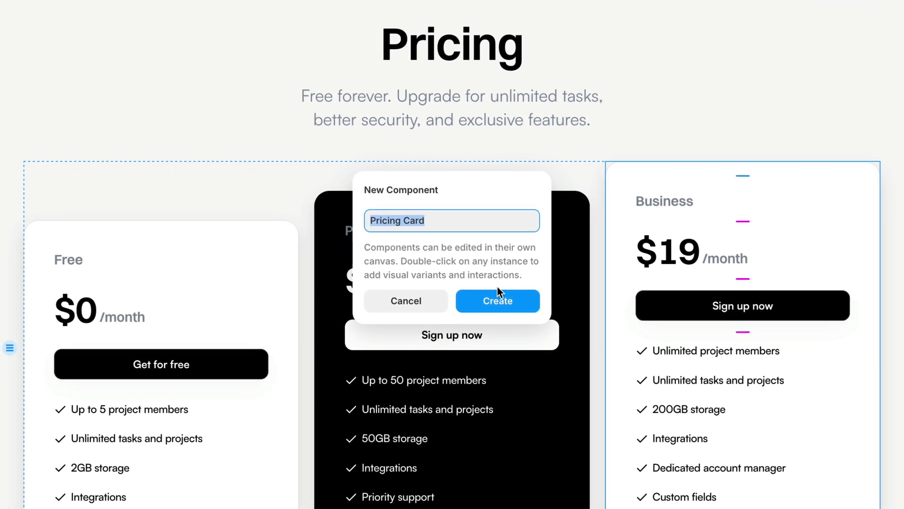
left_click(499, 298)
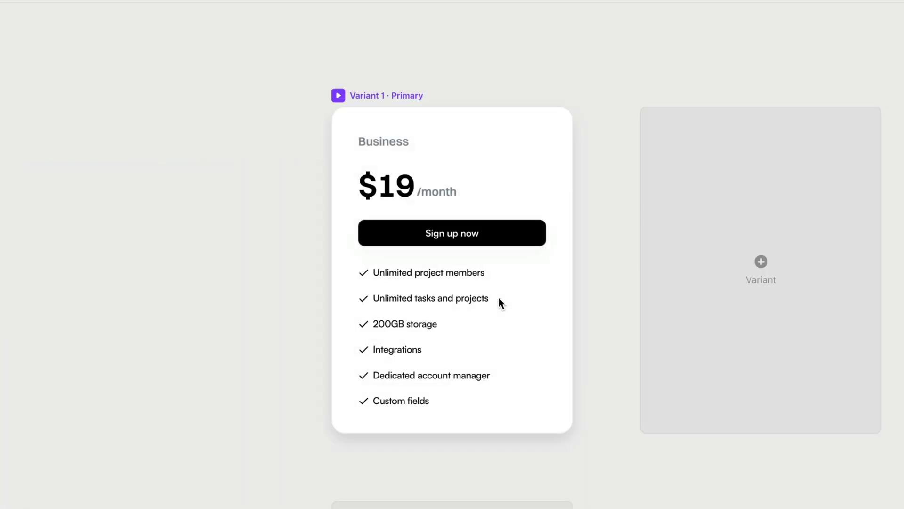
Step: Add a Variant 2 copy of the Pricing Card beside Variant 1 · Primary
left_click(499, 298)
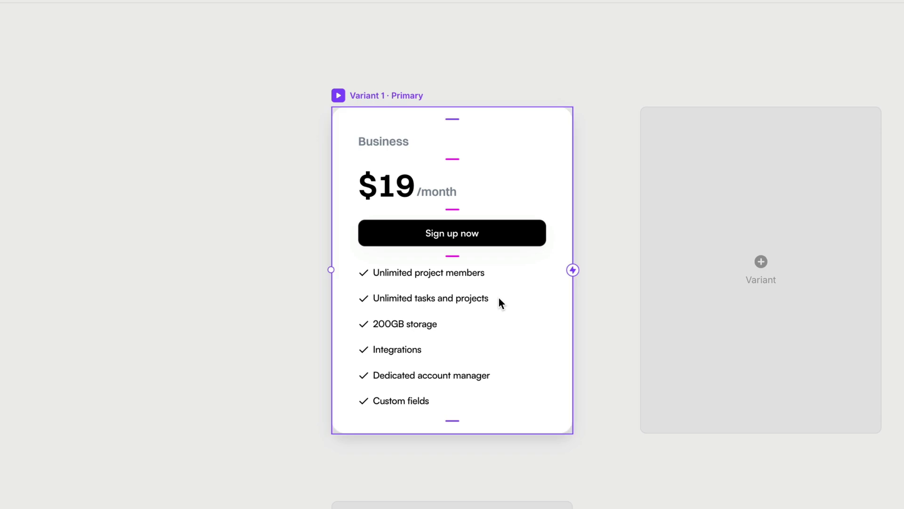
left_click(778, 281)
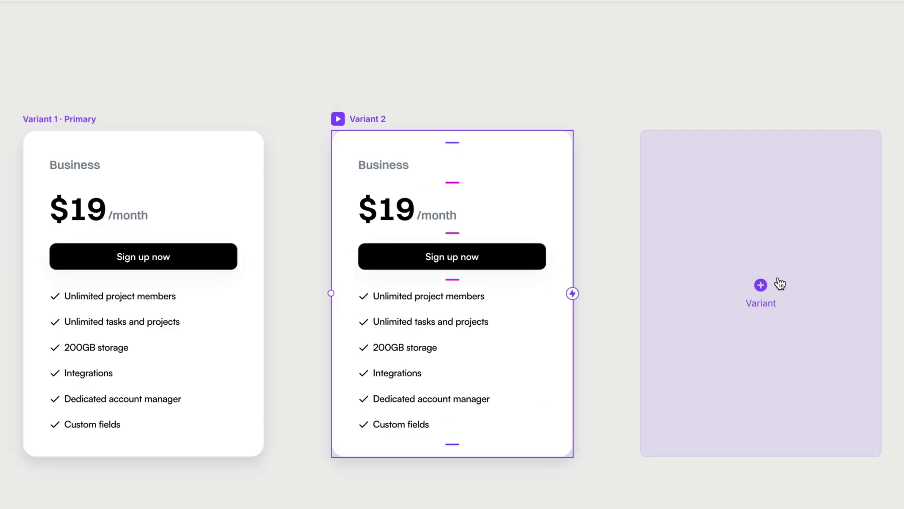
left_click(357, 93)
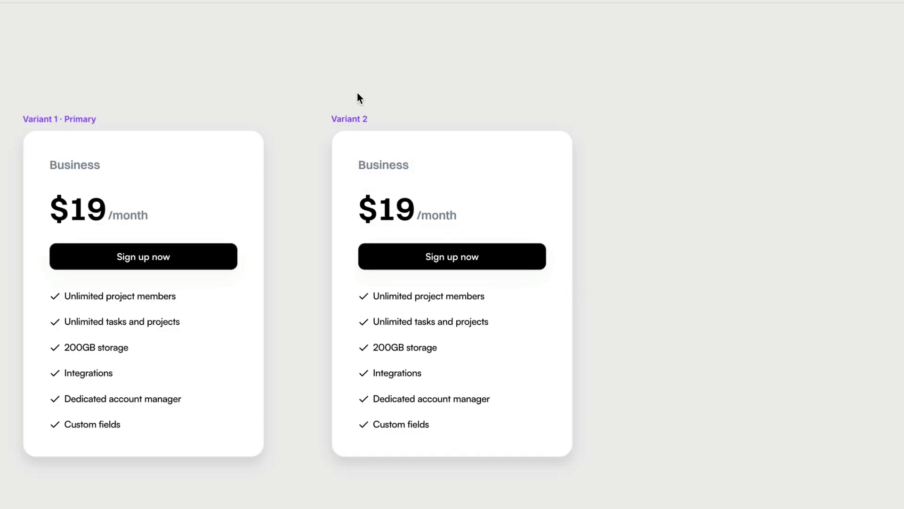
left_click(359, 121)
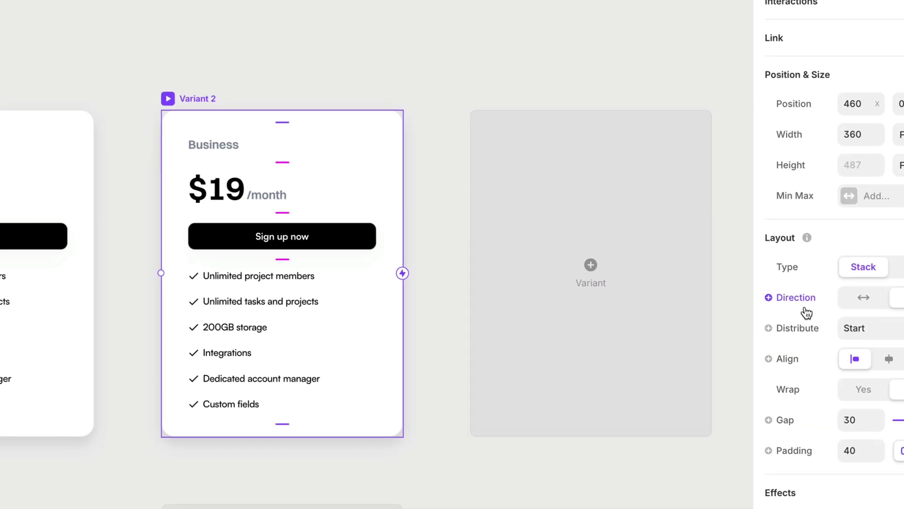
Step: Fill the Variant 2 card with the Content 100 black colour style
scroll(806, 312, "down", 10)
left_click(867, 195)
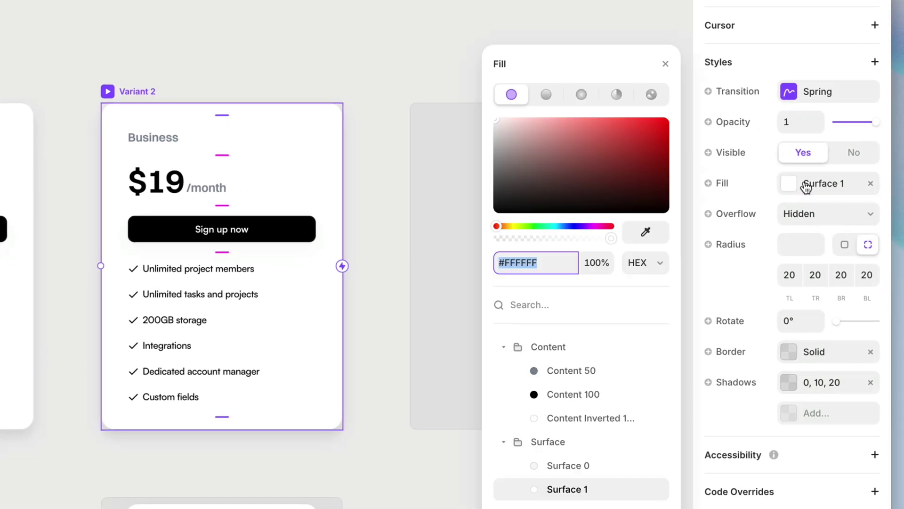
left_click(579, 396)
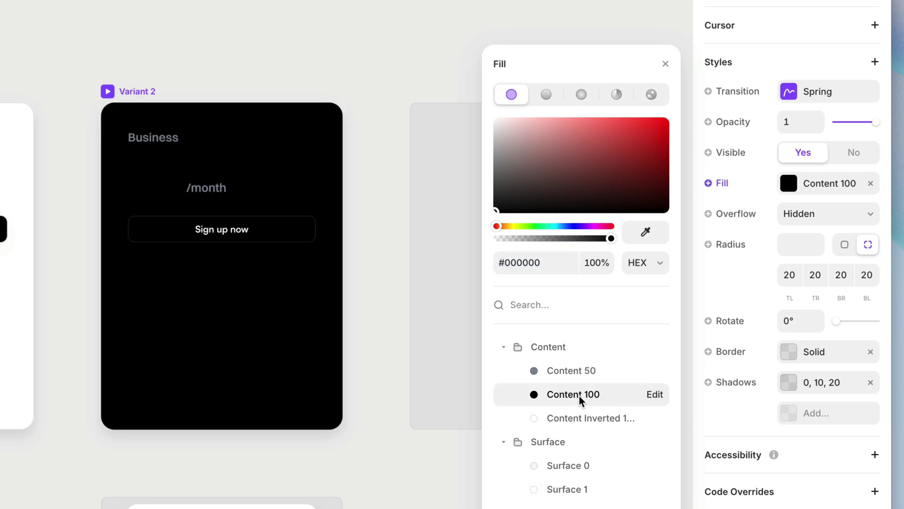
left_click(374, 287)
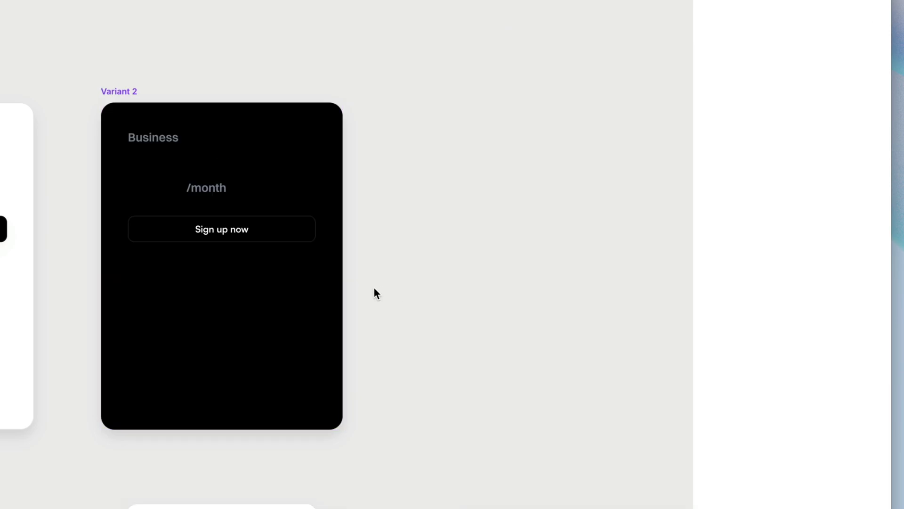
Step: Make the $19 price text Content Inverted 1 white
left_click(149, 176)
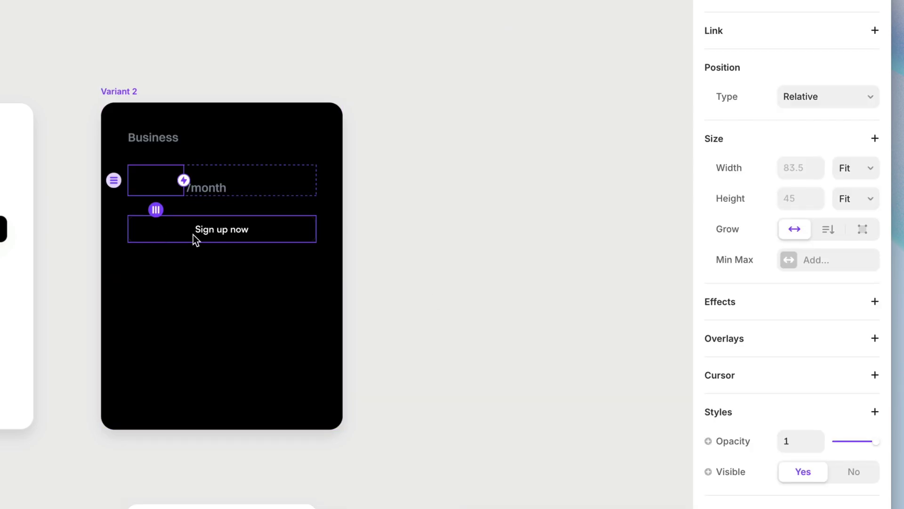
scroll(725, 390, "down", 5)
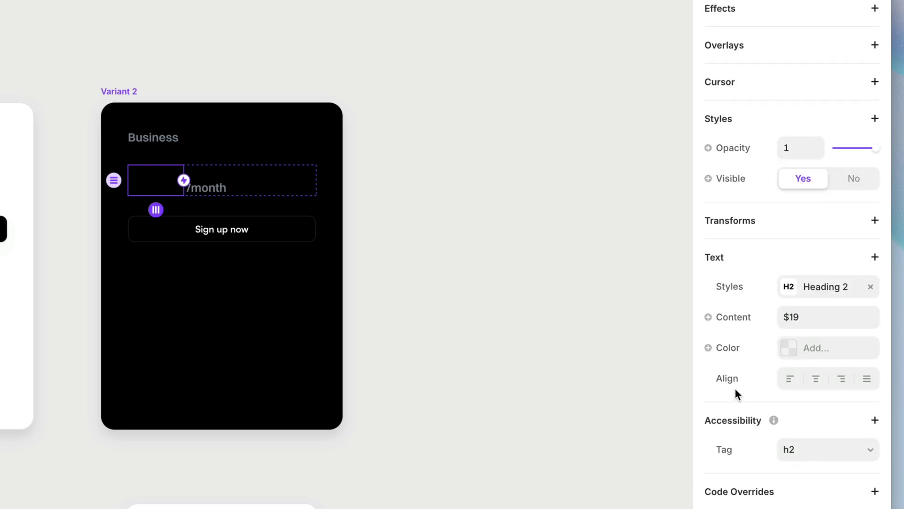
left_click(789, 348)
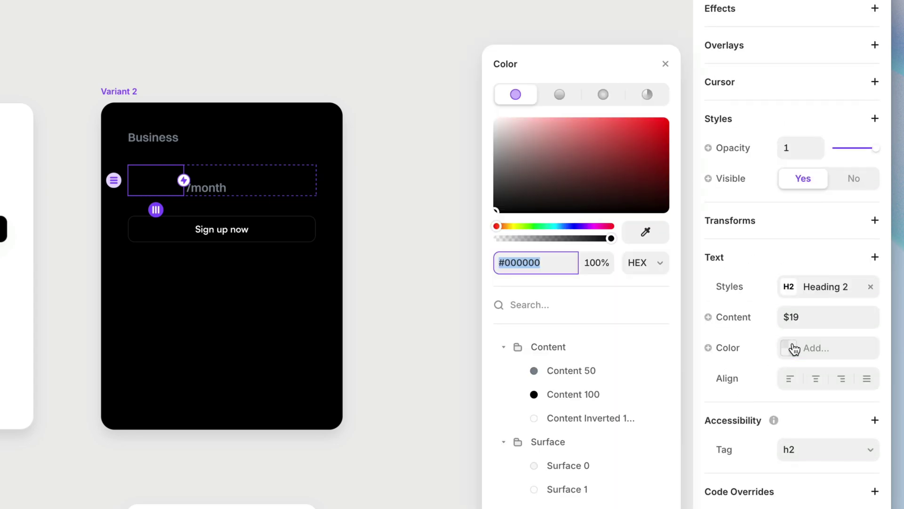
left_click(570, 394)
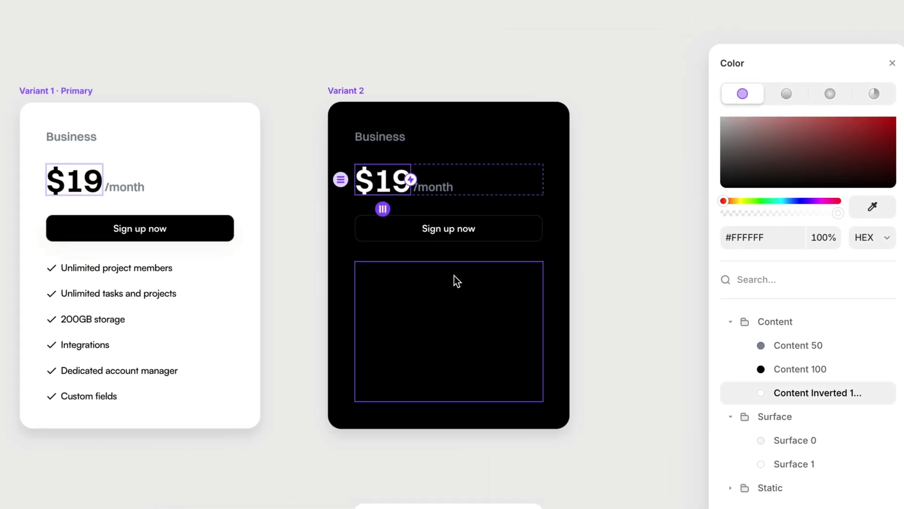
left_click(556, 454)
Step: Make the feature list text Content Inverted 1 white
left_click_drag(612, 457, 384, 253)
mouse_move(366, 250)
left_mouse_down()
mouse_move(341, 253)
mouse_move(383, 253)
mouse_move(367, 255)
left_mouse_up()
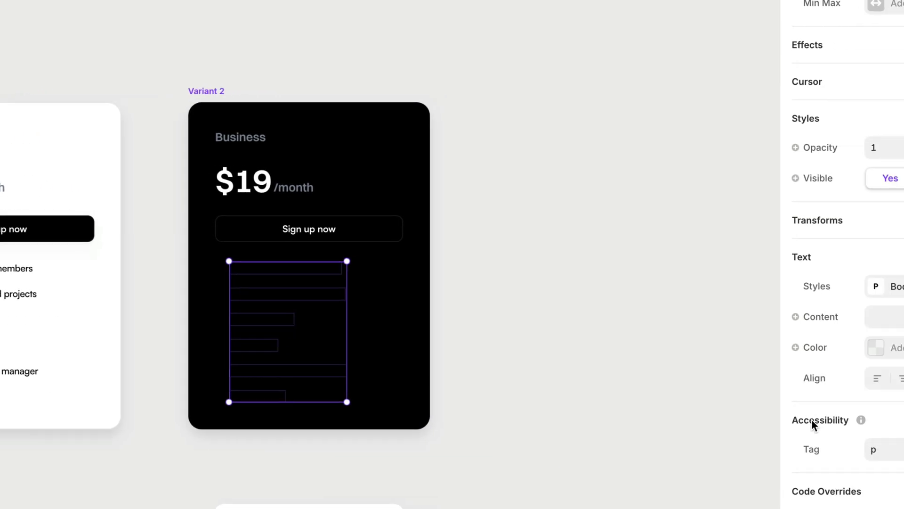
left_click(790, 348)
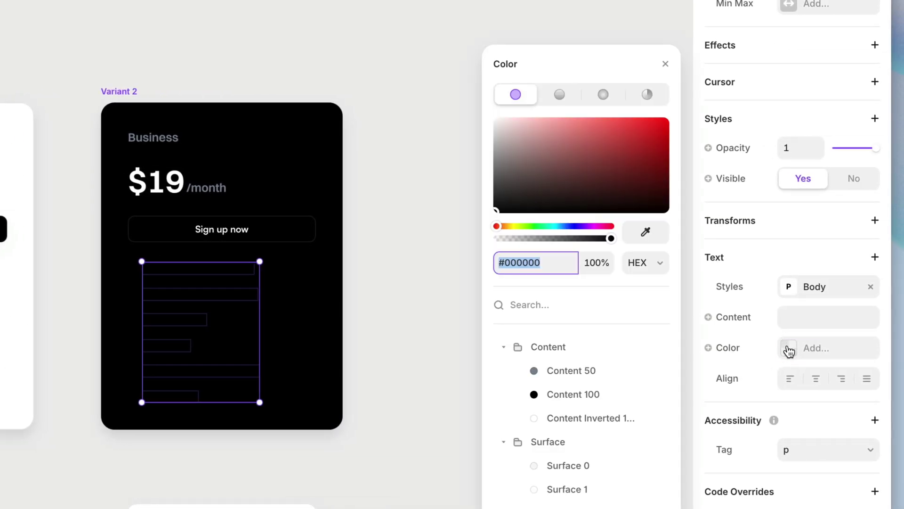
left_click(577, 418)
left_click(80, 445)
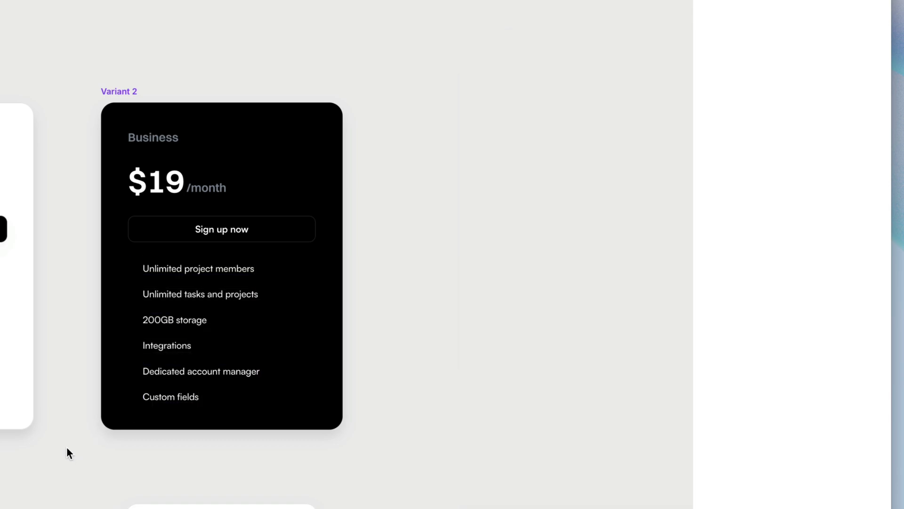
Step: Set the check icons' Phosphor colour to Content Inverted white
left_click_drag(66, 451, 143, 253)
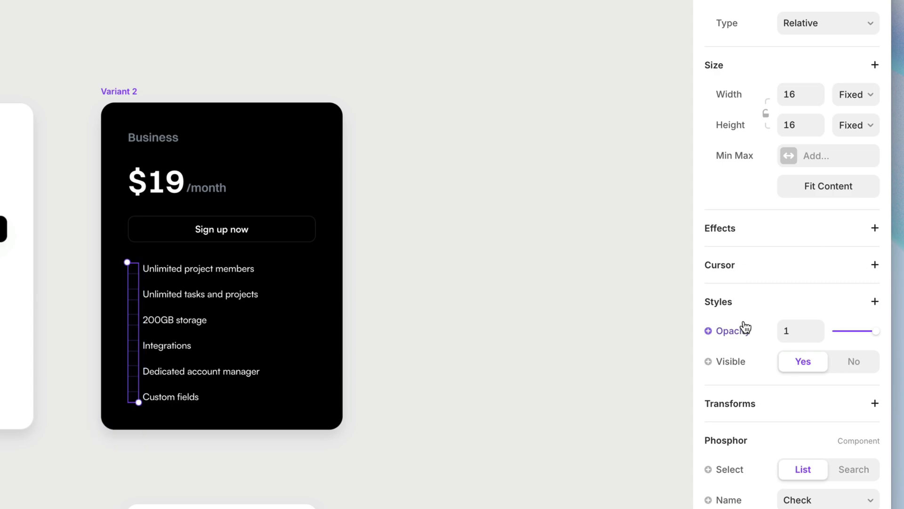
scroll(743, 325, "down", 4)
left_click(790, 389)
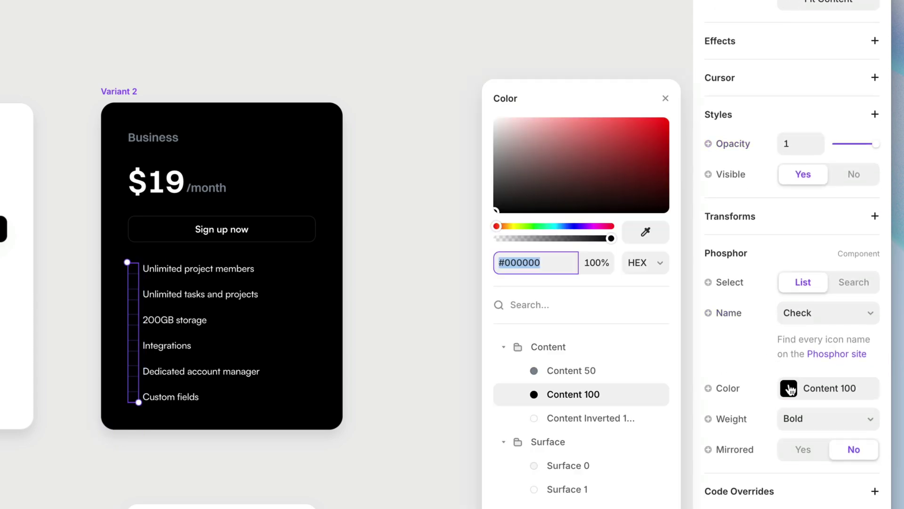
left_click(595, 419)
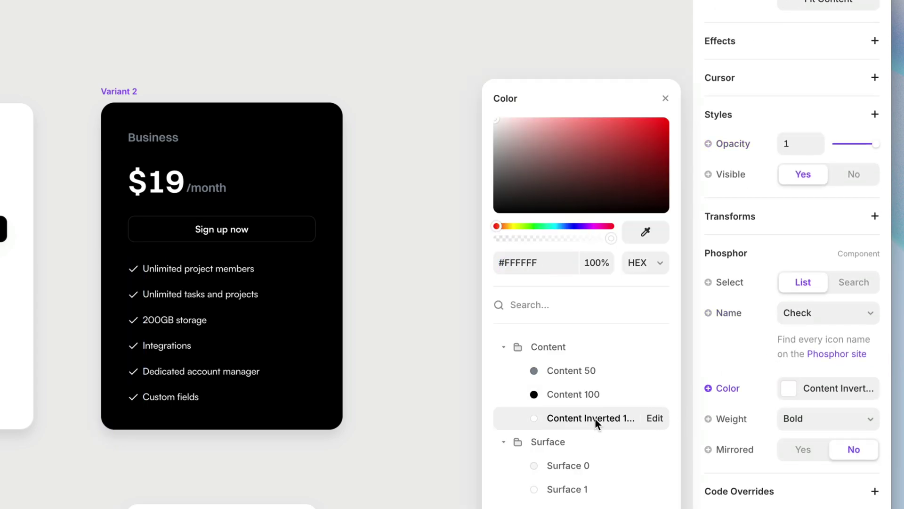
left_click(385, 321)
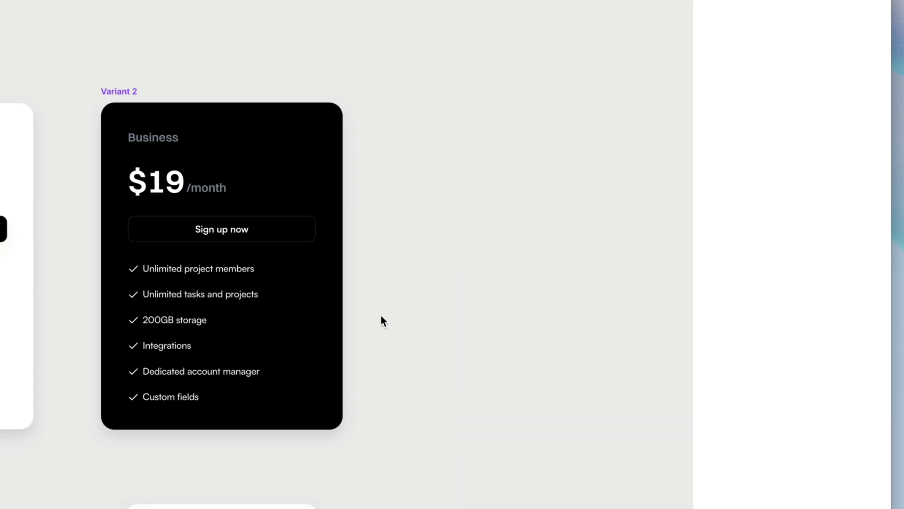
Step: Switch the dark card's Sign up now button to the Inverted variant
left_click(293, 226)
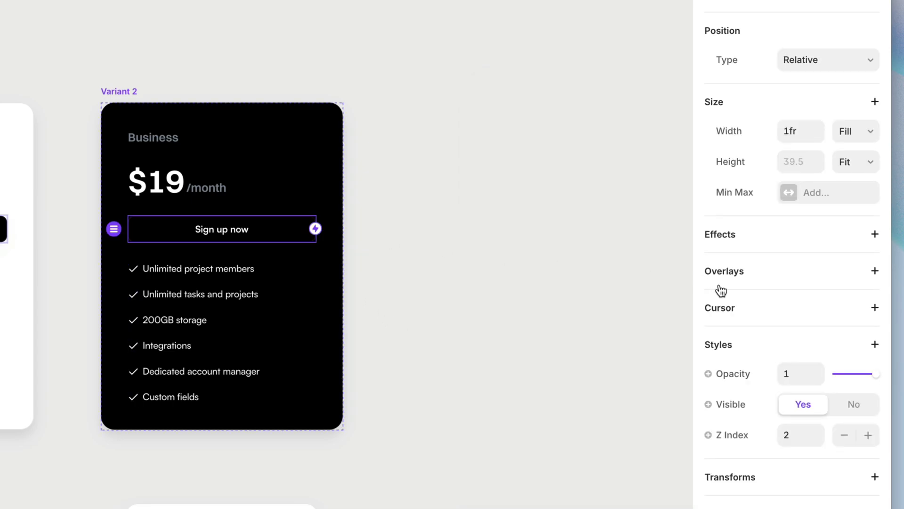
scroll(745, 293, "down", 3)
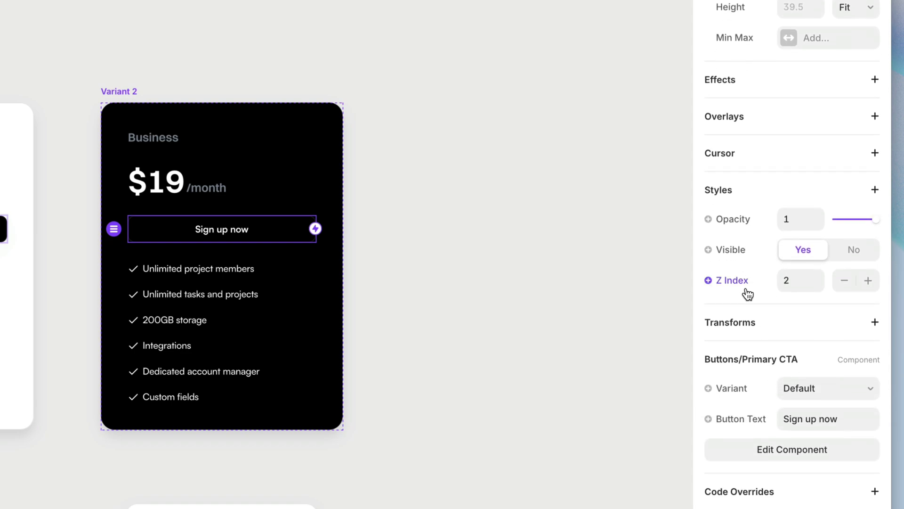
left_click(819, 387)
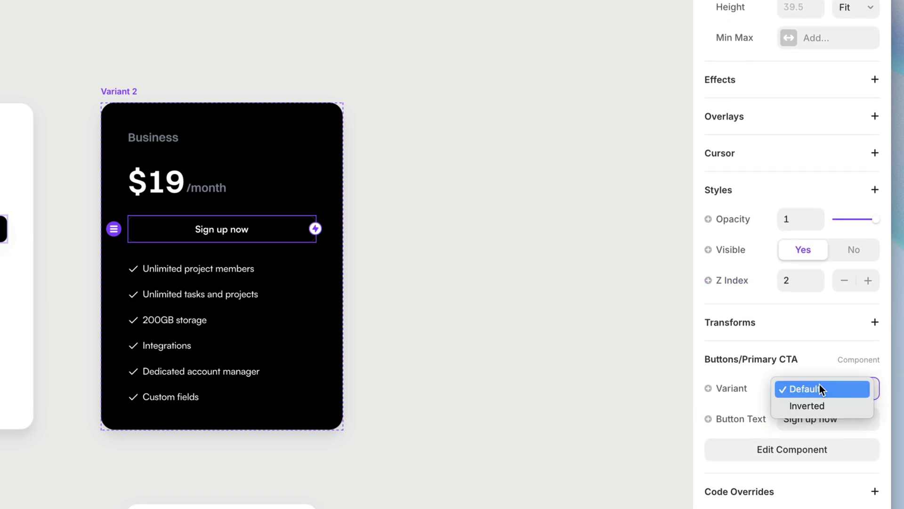
left_click(821, 405)
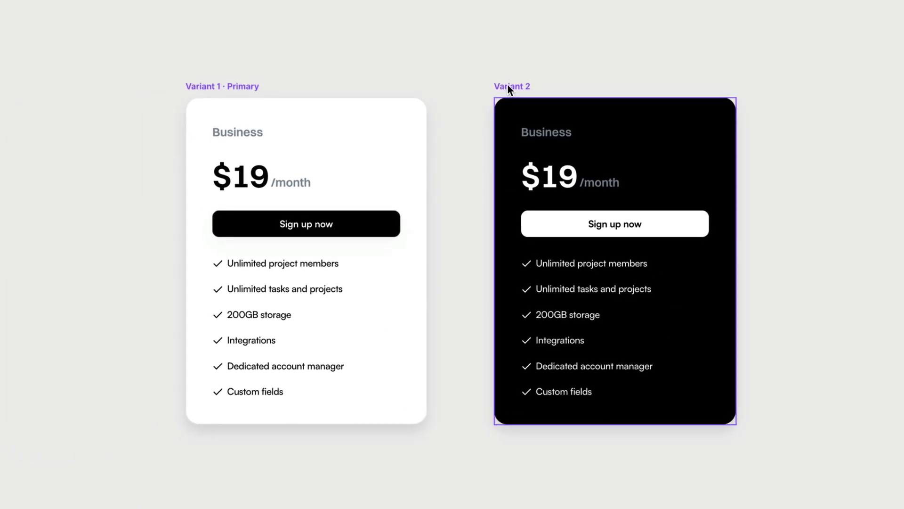
Step: Rename the Pricing Card variants: Variant 2 to 'Inverted' and Variant 1 to 'Default'
left_click(508, 85)
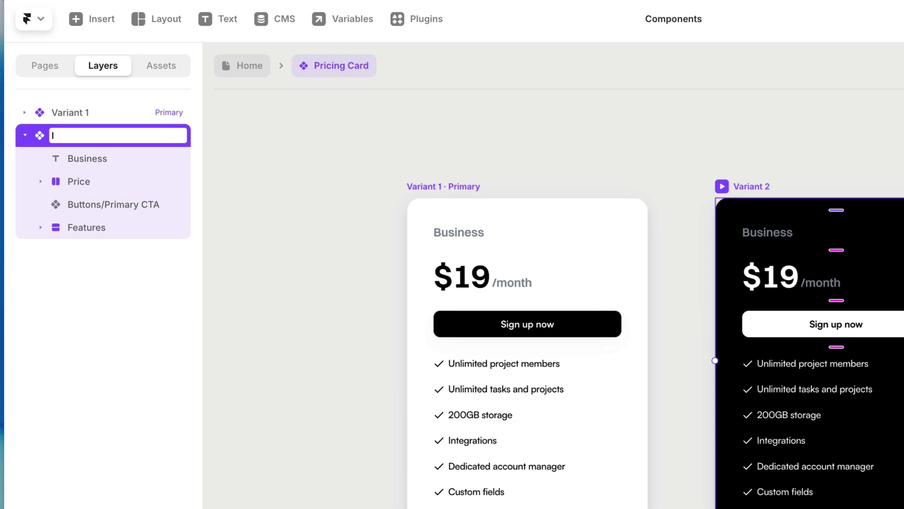
type("Inve")
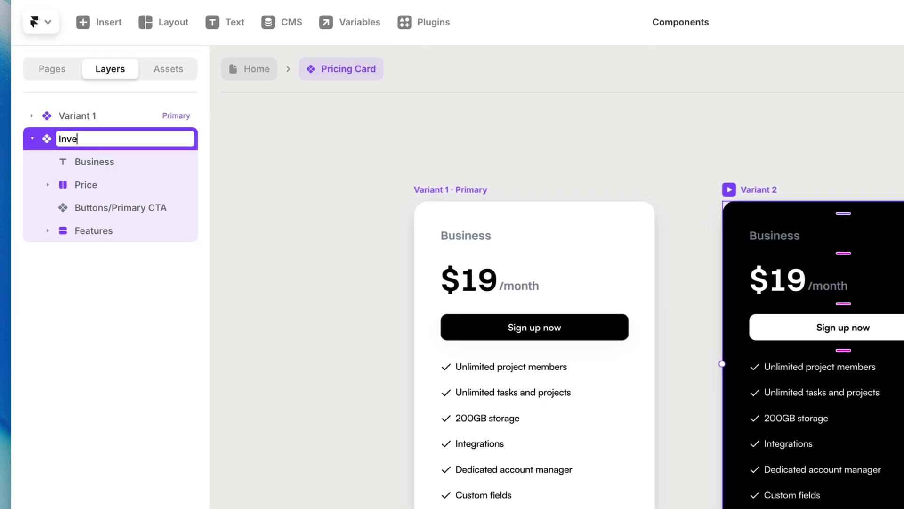
type("rted")
key("Return")
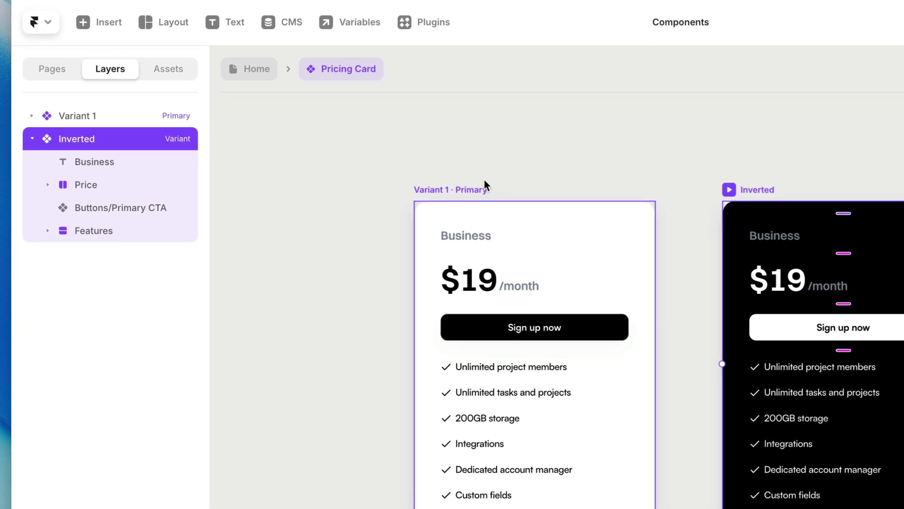
left_click(468, 189)
key("ctrl+r")
type("Default")
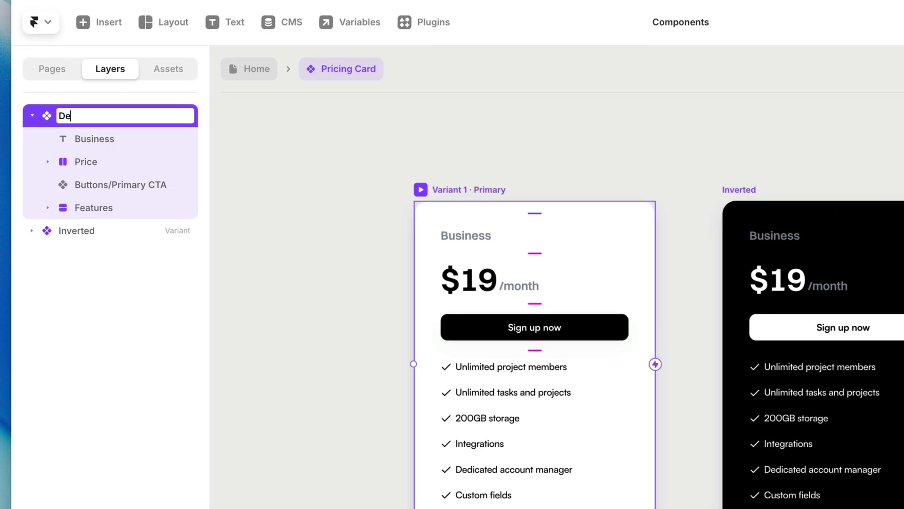
key("Return")
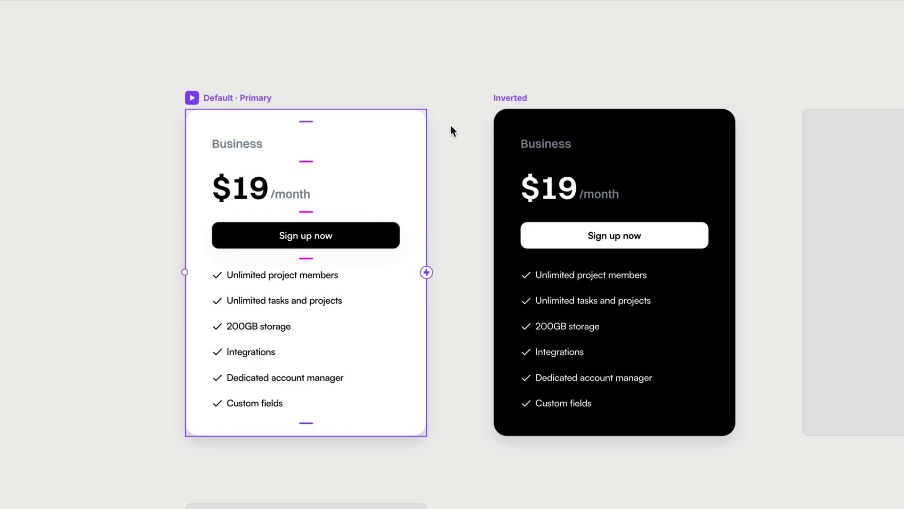
left_click(242, 145)
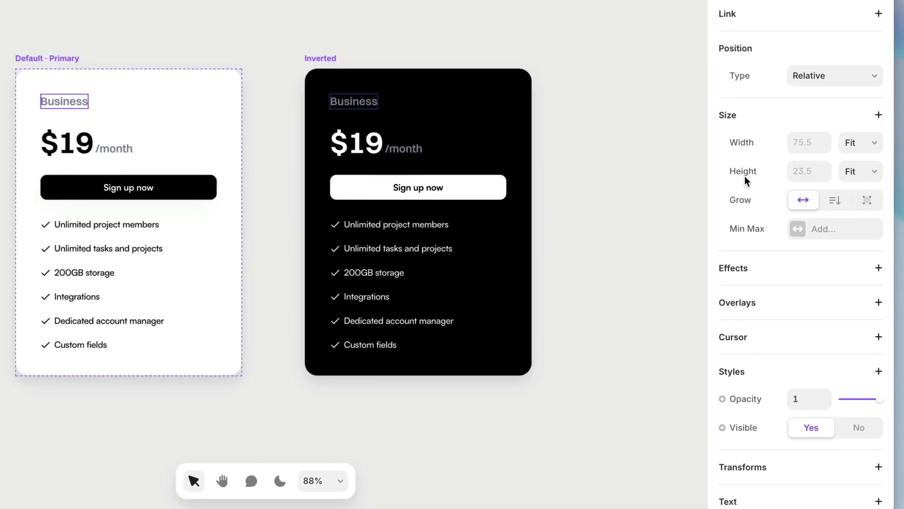
Step: Bind the Business title text to a new plain-text variable named 'Plan Name'
scroll(788, 186, "down", 6)
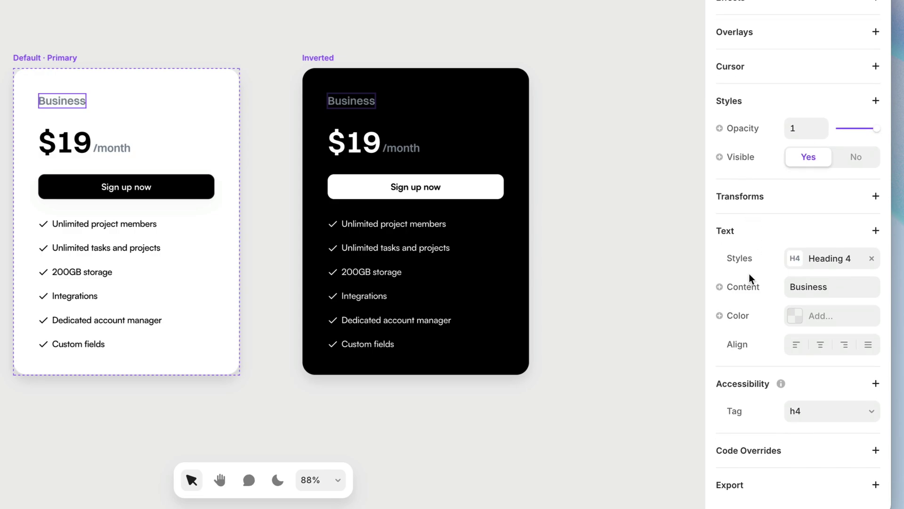
left_click(748, 294)
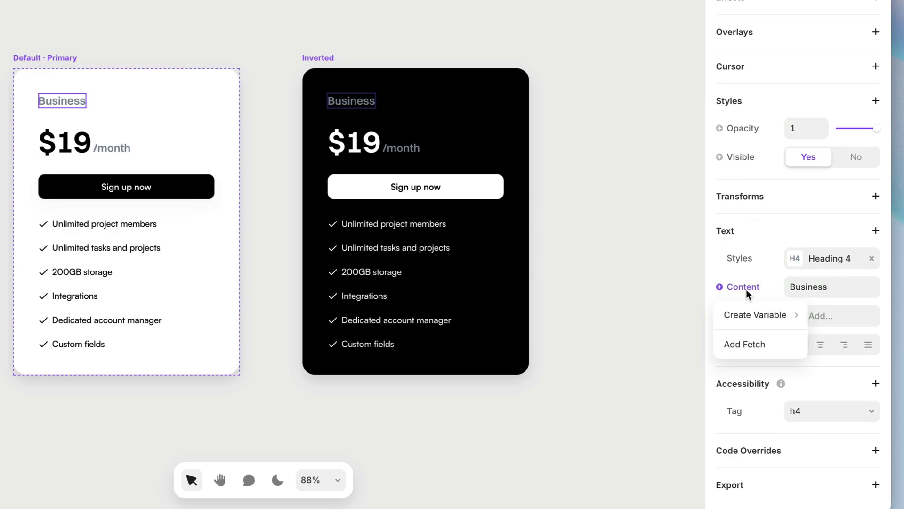
mouse_move(750, 311)
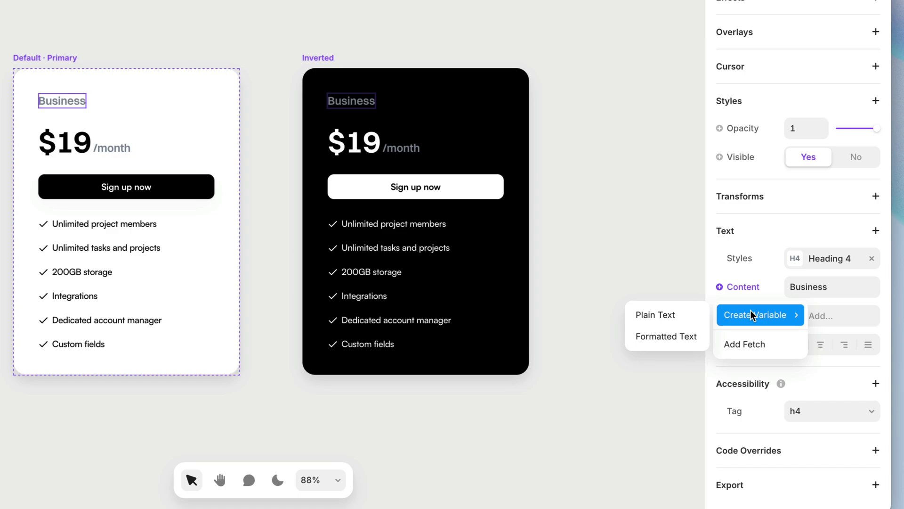
left_click(687, 314)
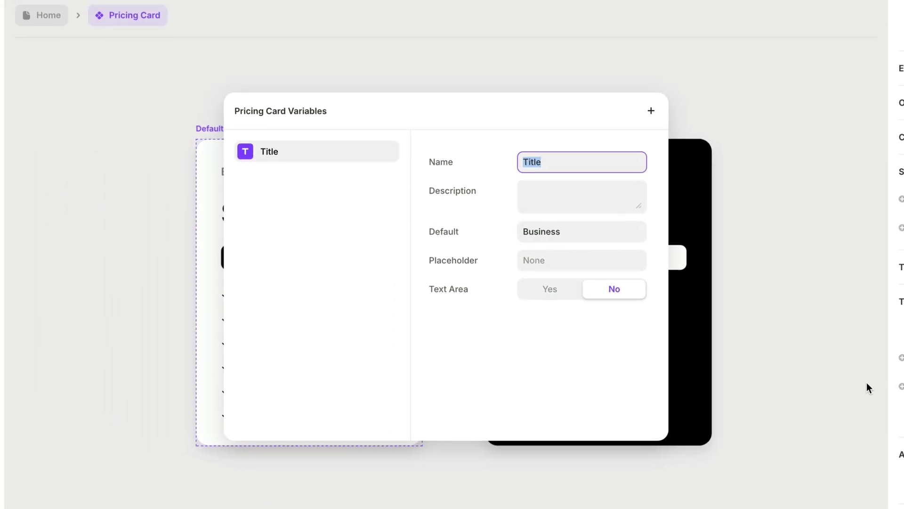
type("Plan ")
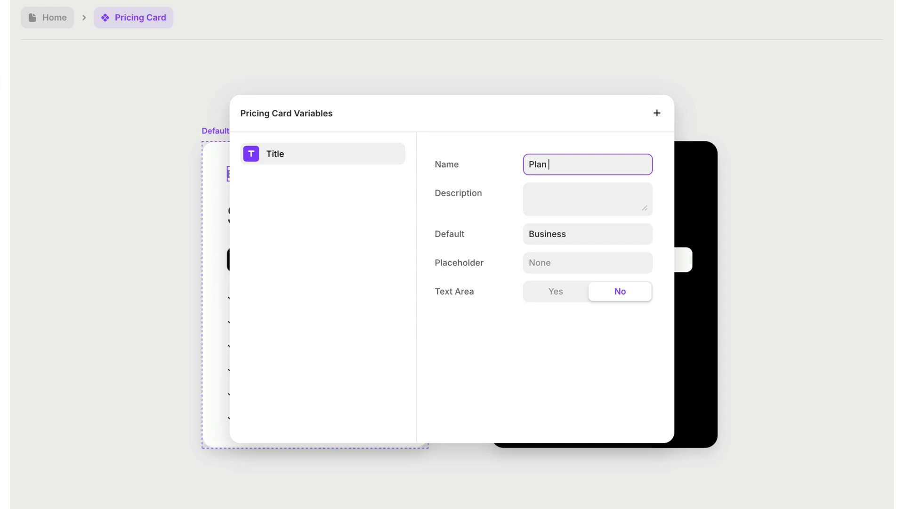
type("Name")
left_click(161, 203)
Step: Bind the $19 price text to a new plain-text Price variable defaulting to $19
left_click(257, 213)
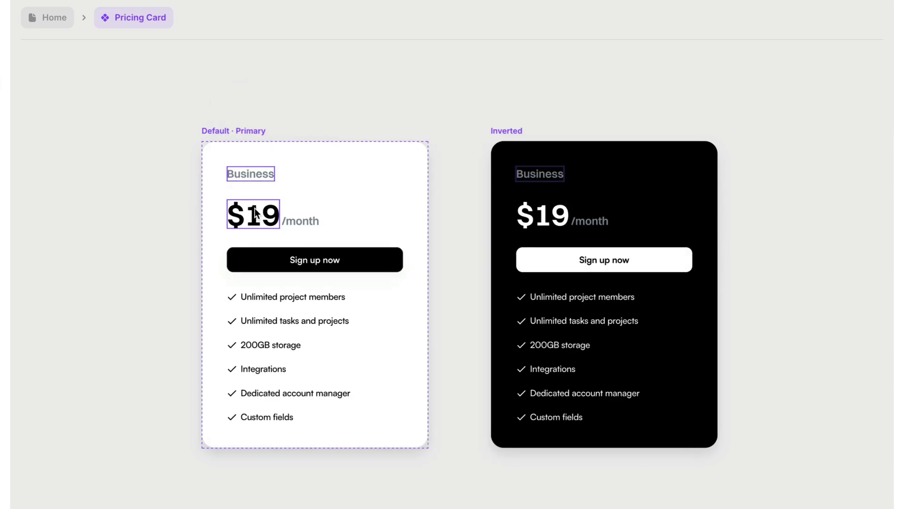
scroll(785, 208, "down", 5)
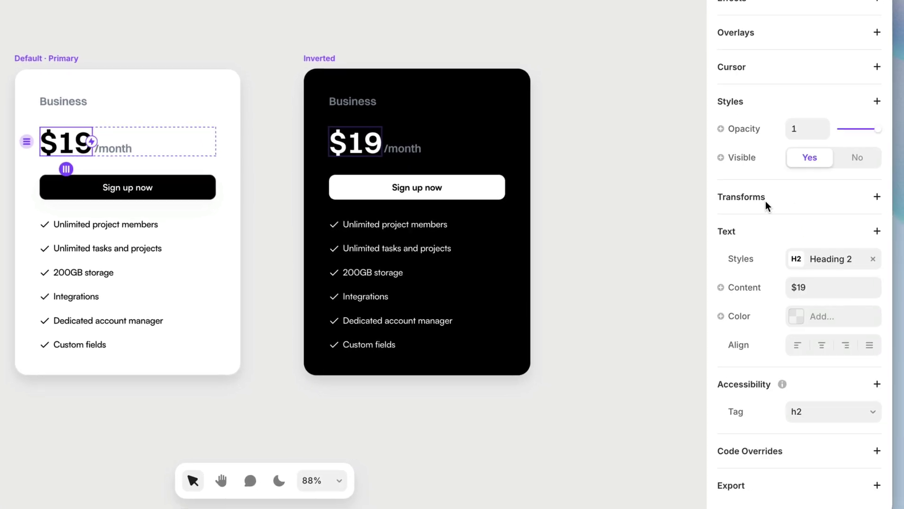
left_click(750, 292)
mouse_move(752, 318)
left_click(678, 318)
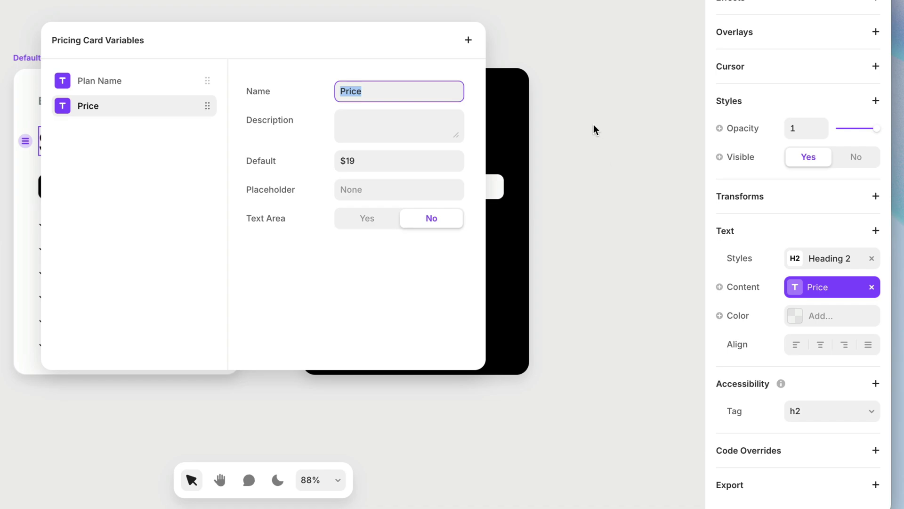
key("Escape")
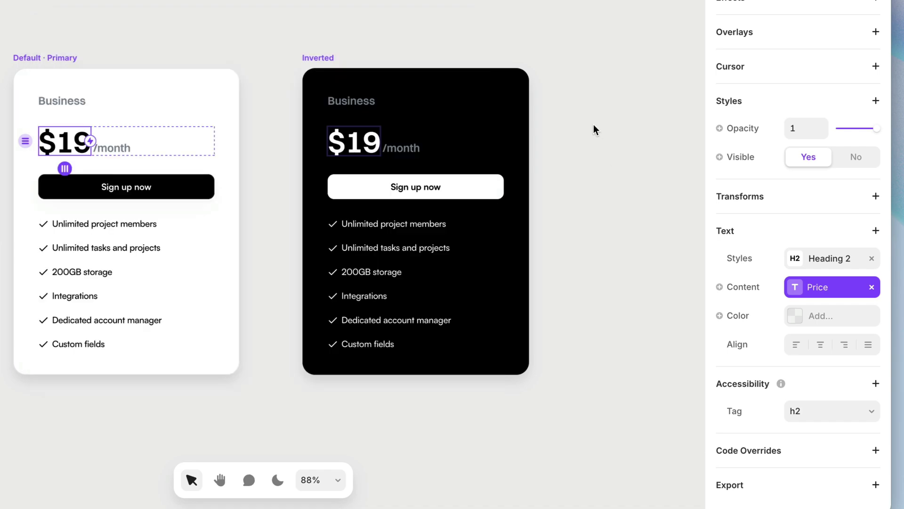
Step: Bind the Sign up now button label to a new Button Text variable defaulting to 'Sign up now'
left_click(149, 189)
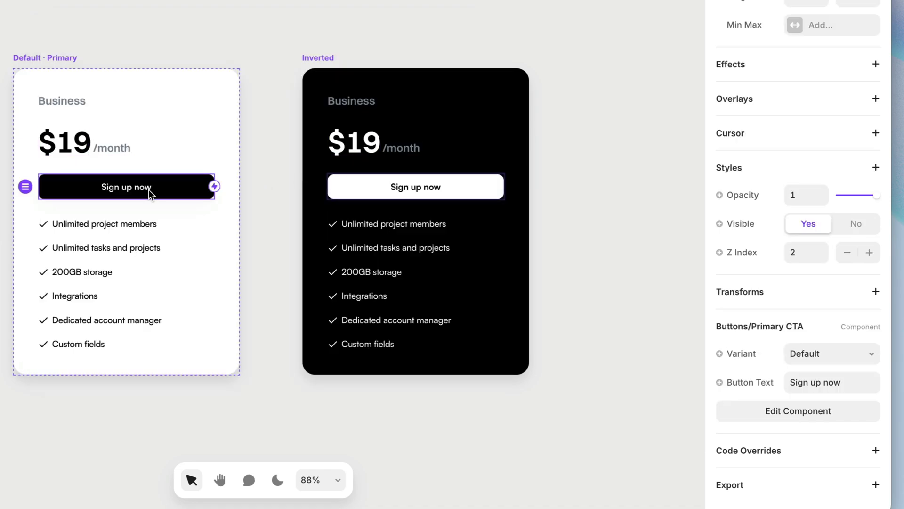
left_click(752, 384)
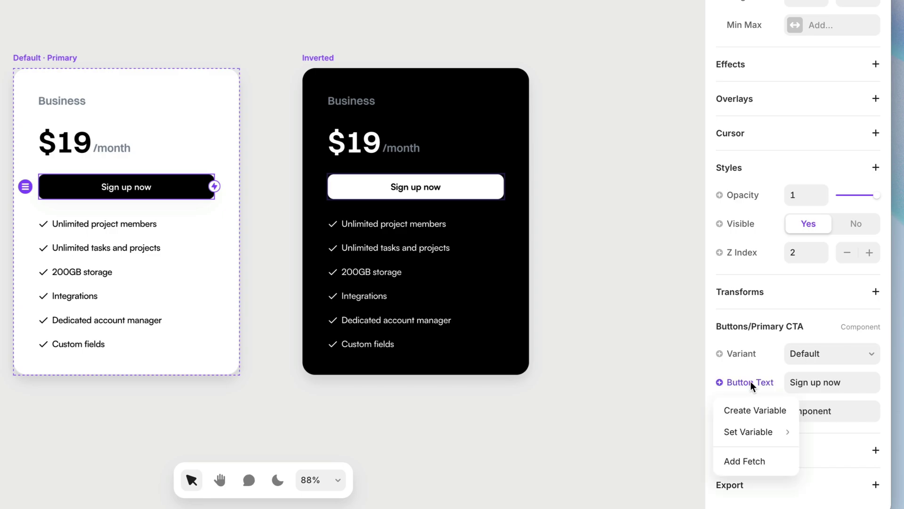
left_click(751, 412)
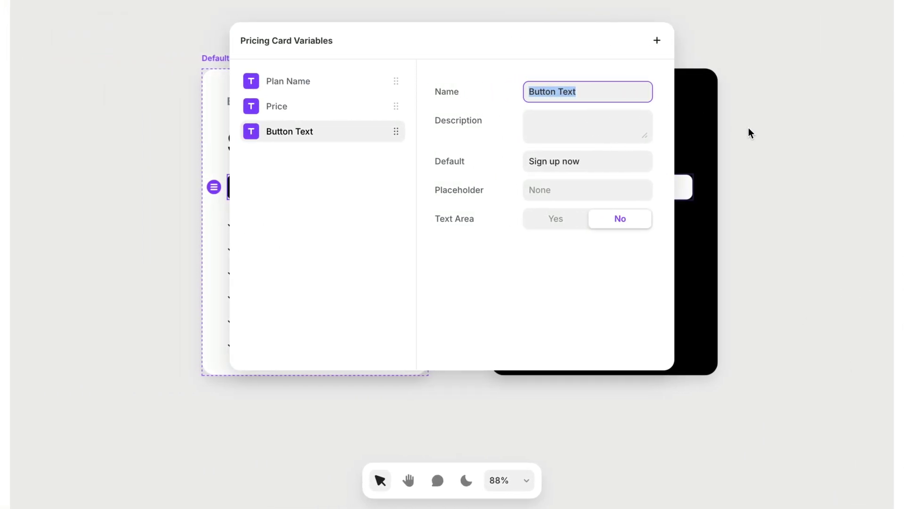
left_click(749, 128)
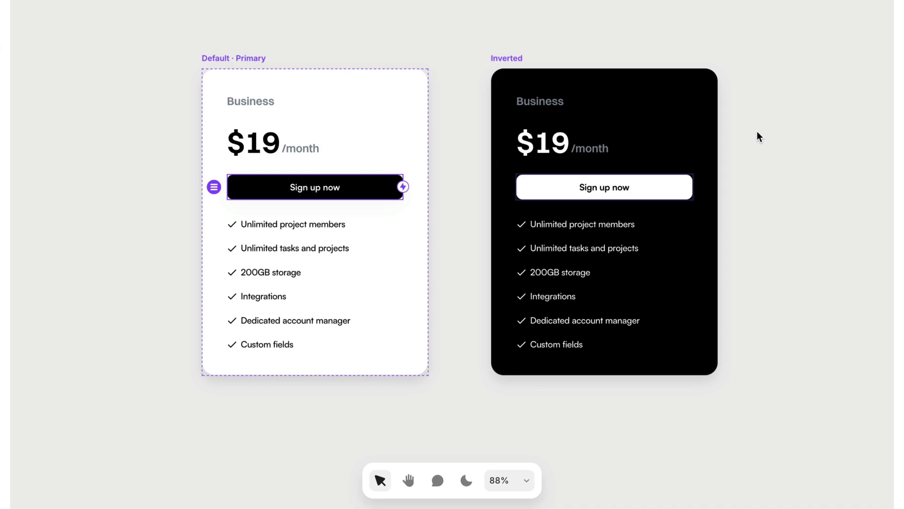
Step: Locate and select the Feature 5 row (Dedicated account manager) in the card's layers
left_click(284, 248)
left_click(285, 225)
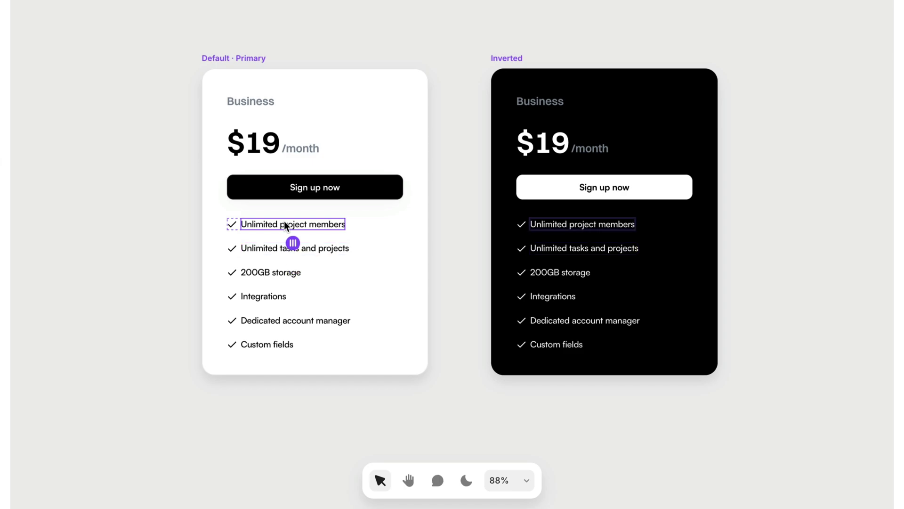
left_click(330, 247)
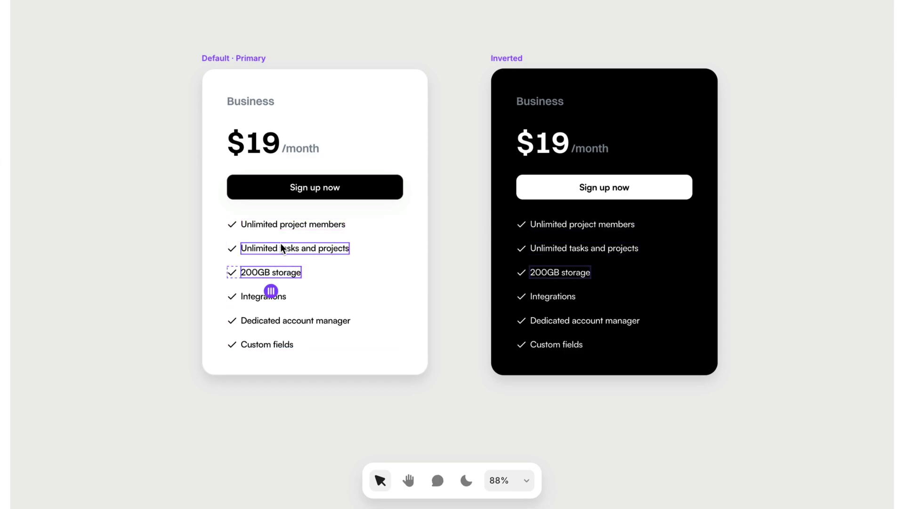
left_click(293, 224)
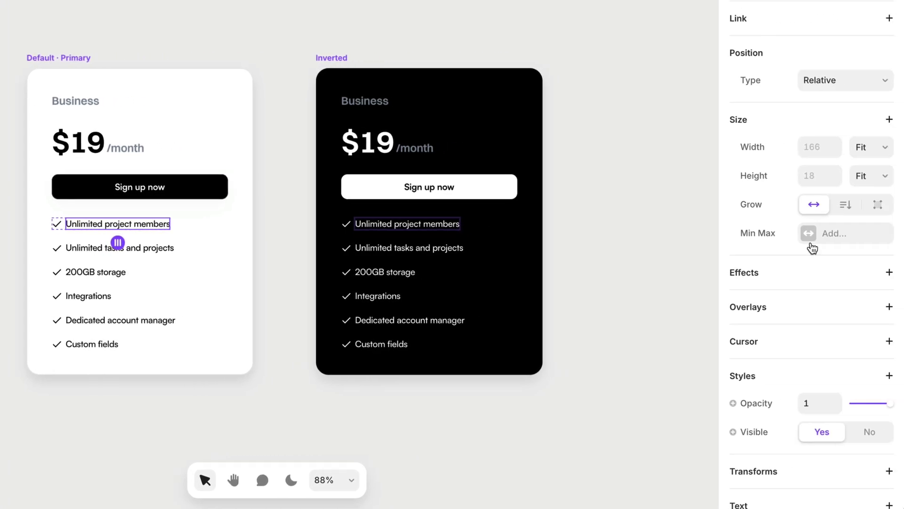
scroll(747, 323, "down", 5)
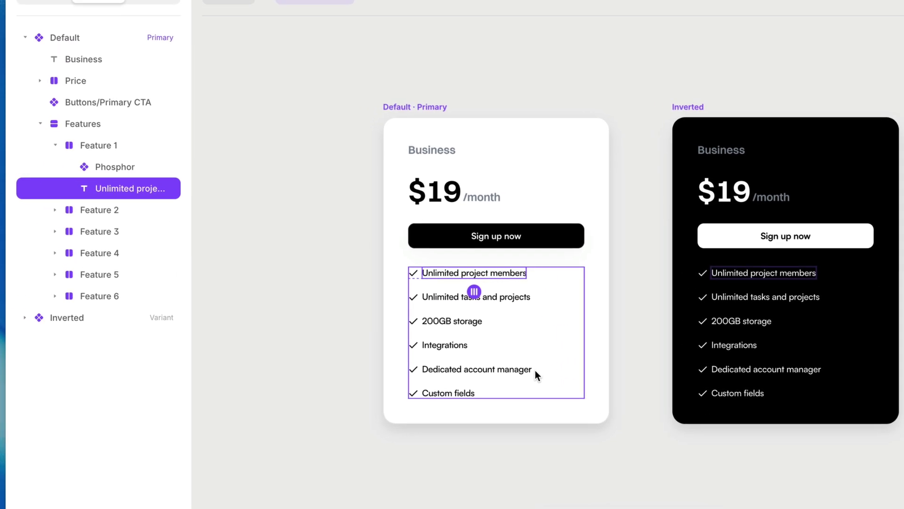
left_click(526, 371)
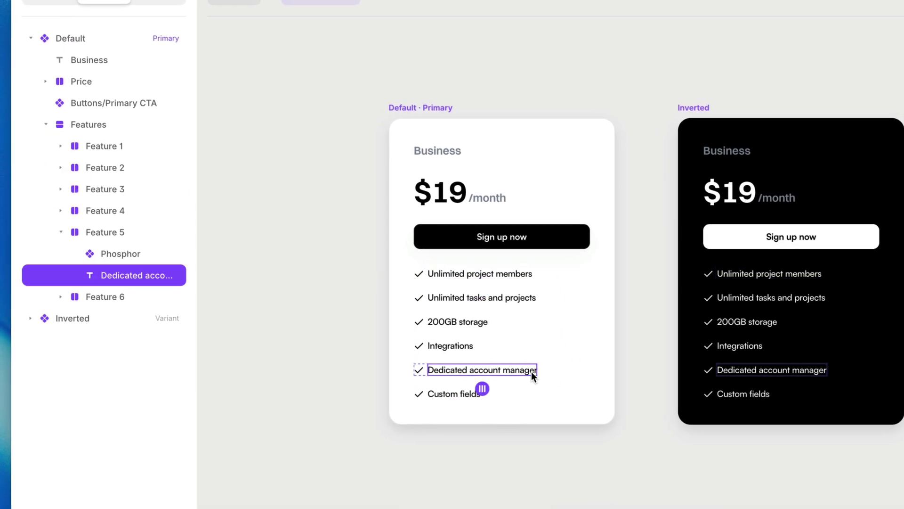
left_click(108, 232)
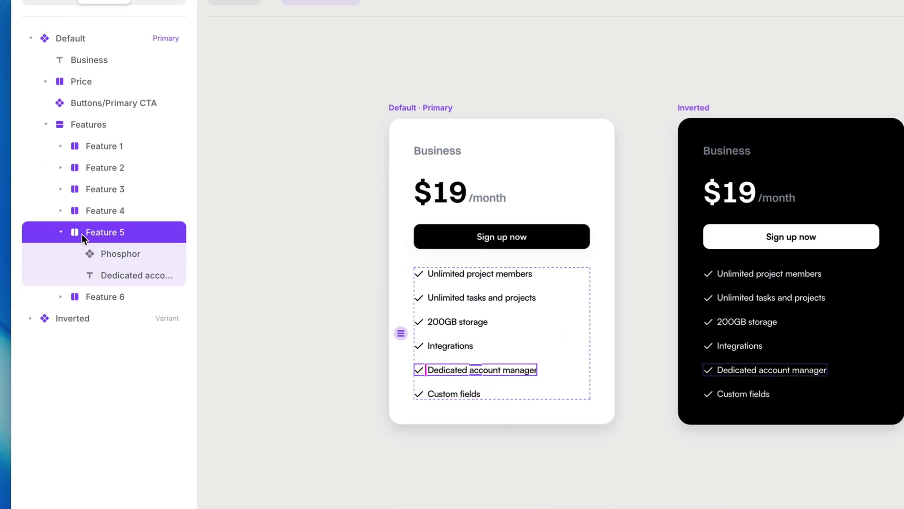
left_click(61, 232)
left_click(100, 253)
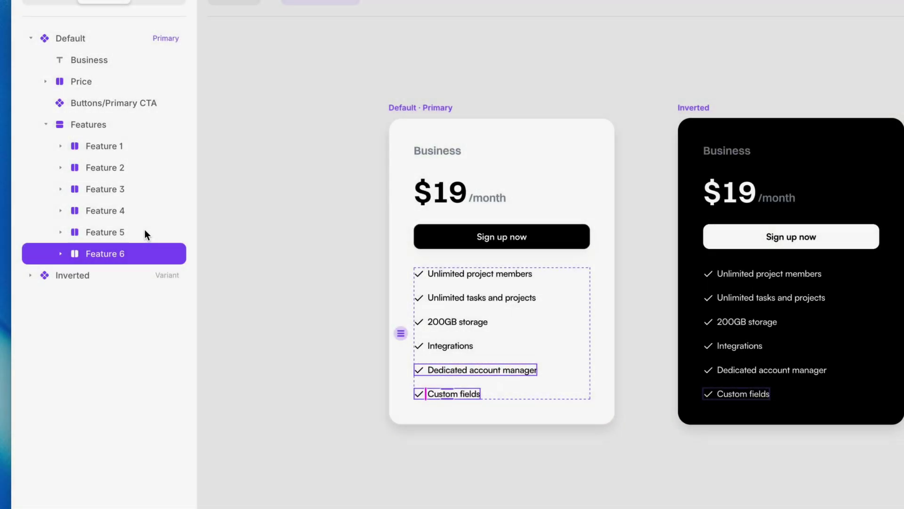
left_click(145, 231)
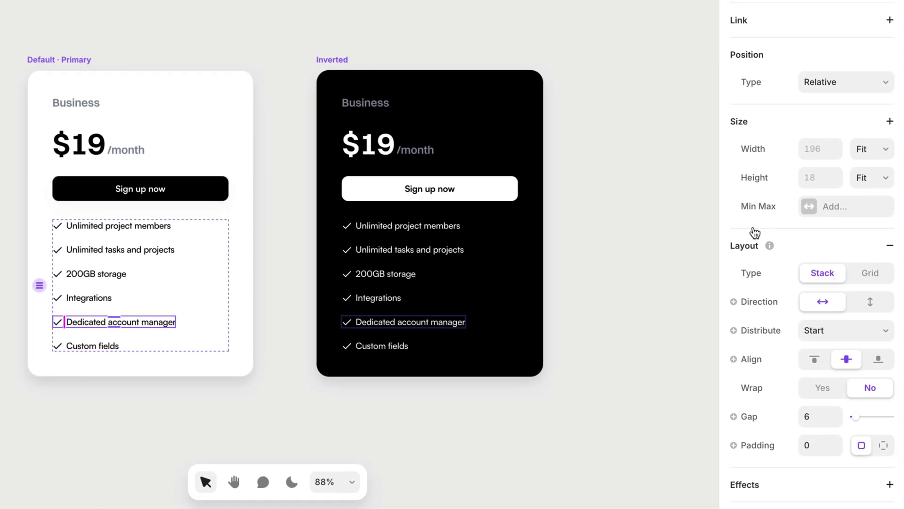
scroll(741, 230, "down", 5)
scroll(739, 231, "down", 4)
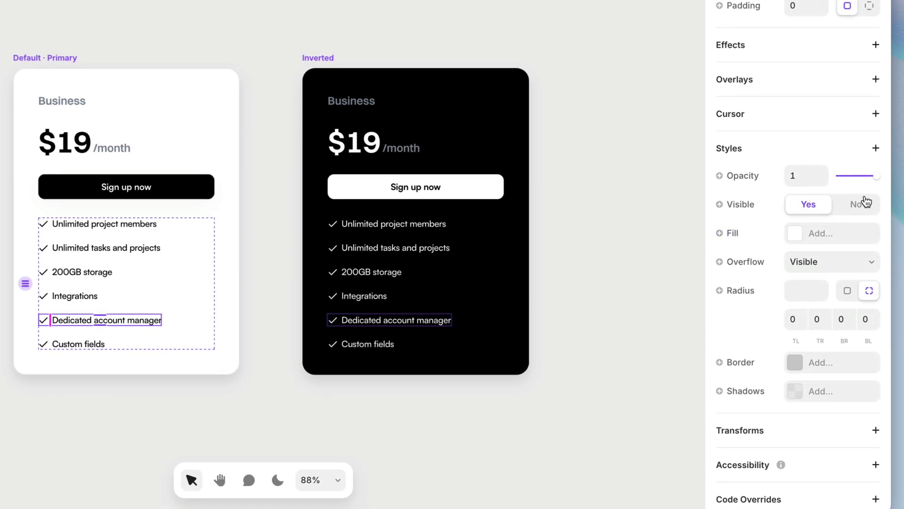
Step: Create a visibility variable for Feature 5 named 'Visible - Feature 5'
left_click(744, 204)
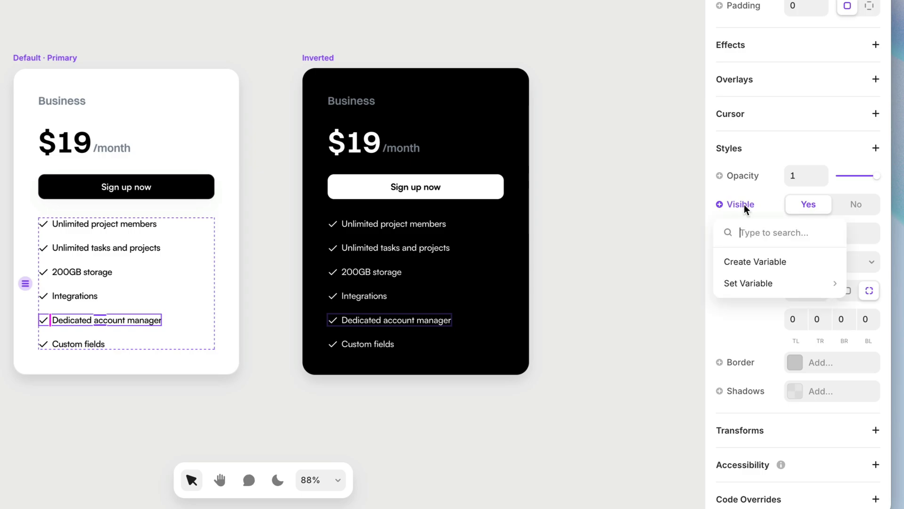
left_click(748, 259)
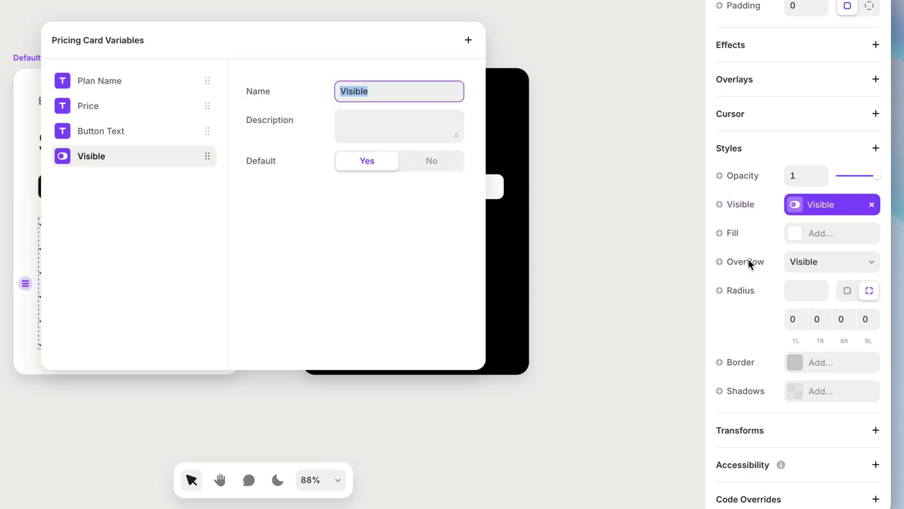
key("Right")
type("- Feature 5")
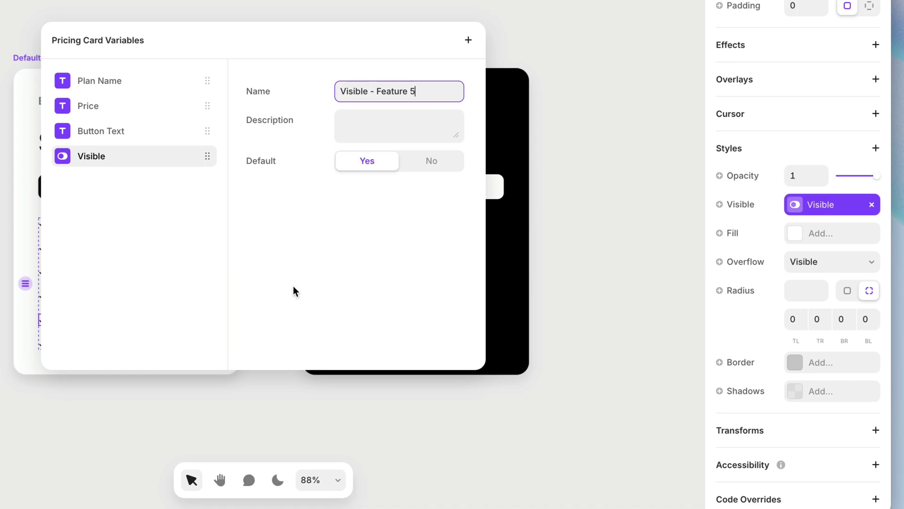
key("Escape")
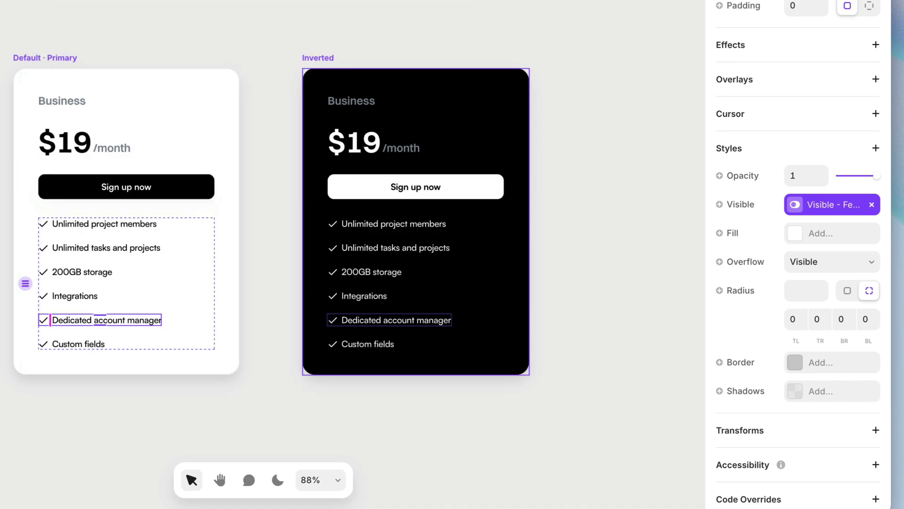
Step: Create a visibility variable for Feature 6 named 'Visible - Feature 6'
scroll(798, 255, "up", 9)
scroll(737, 299, "down", 8)
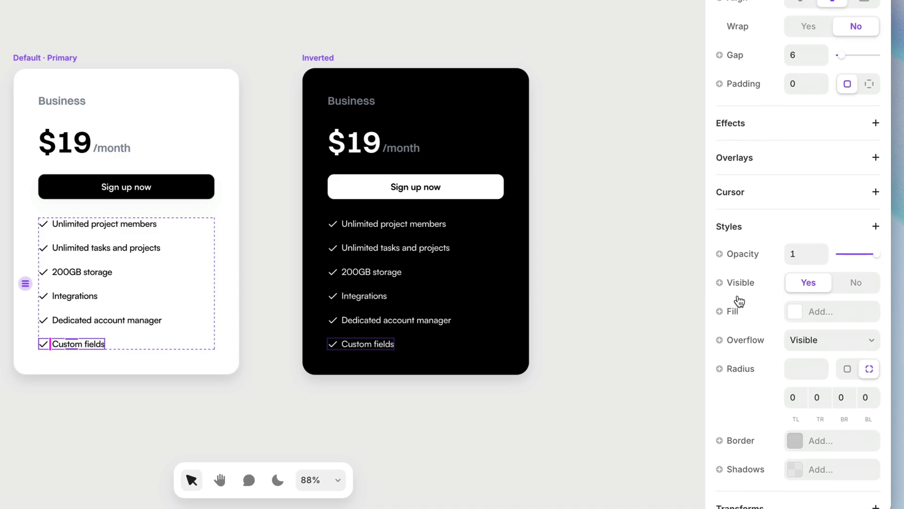
left_click(741, 247)
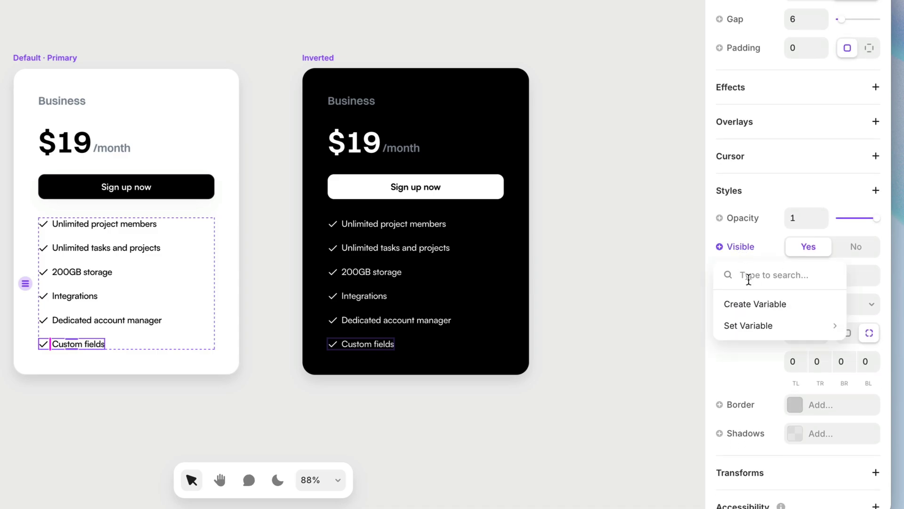
left_click(748, 304)
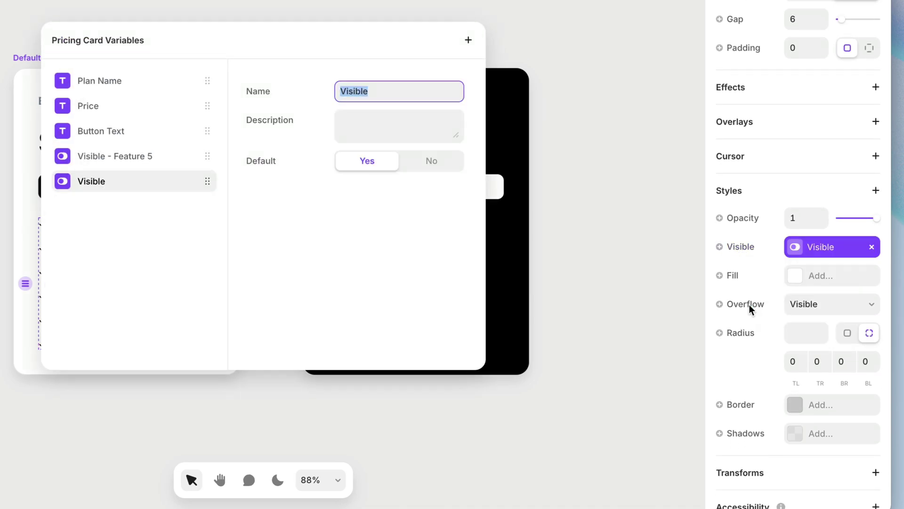
key("Right")
type("- Feature")
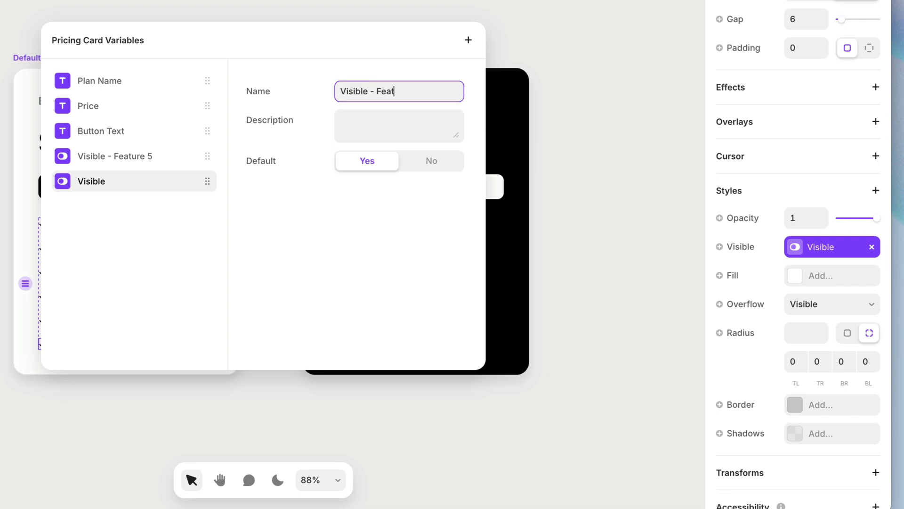
type(" 6")
Step: Return to the Home page and delete the Pro and Free pricing cards
left_click(617, 250)
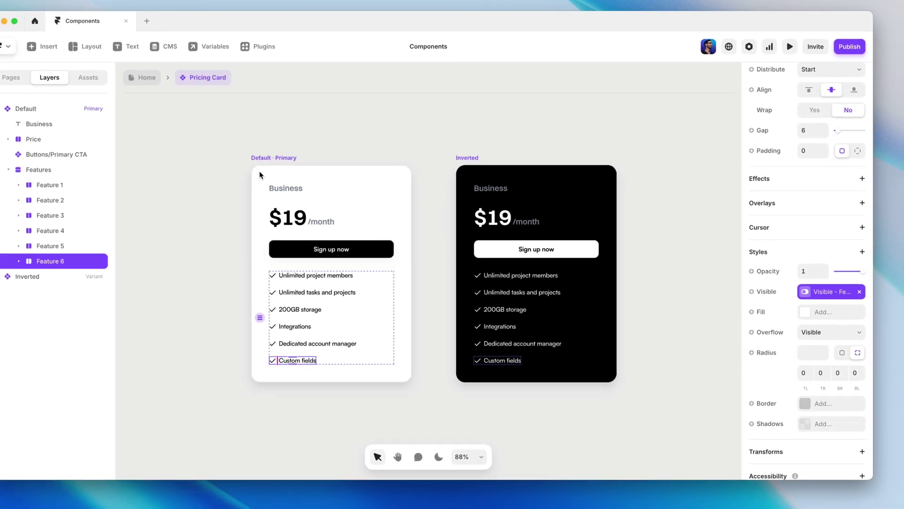
left_click(143, 77)
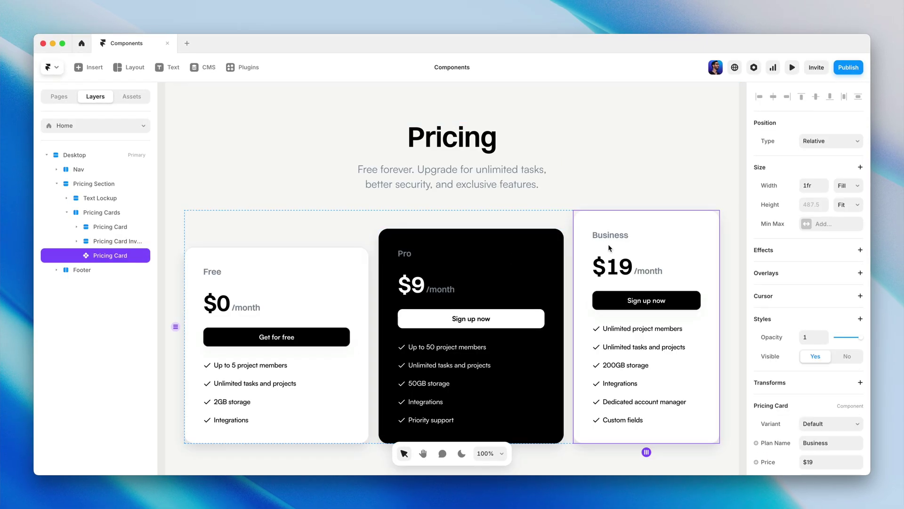
left_click(551, 252)
key("BackSpace")
left_click(454, 267)
key("BackSpace")
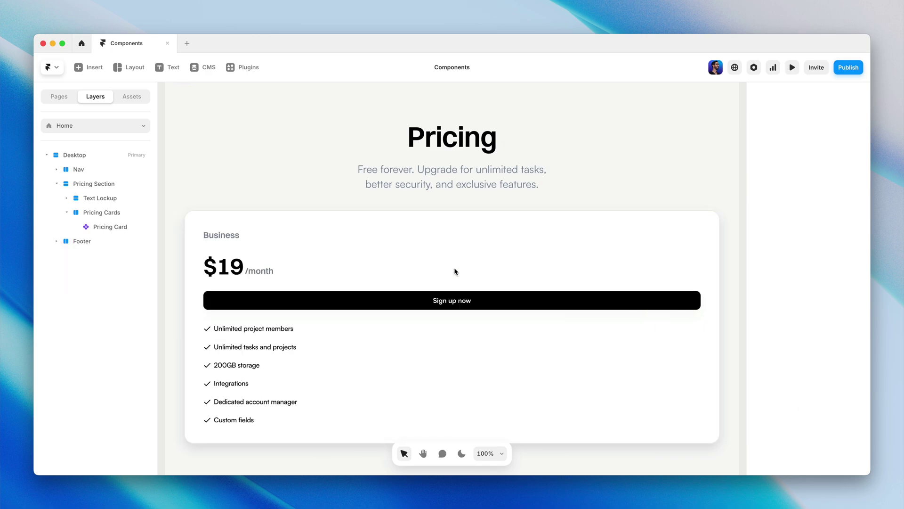
Step: Duplicate the Business Pricing Card so the row holds three Business cards
left_click(372, 228)
key("super+d")
key("super+d")
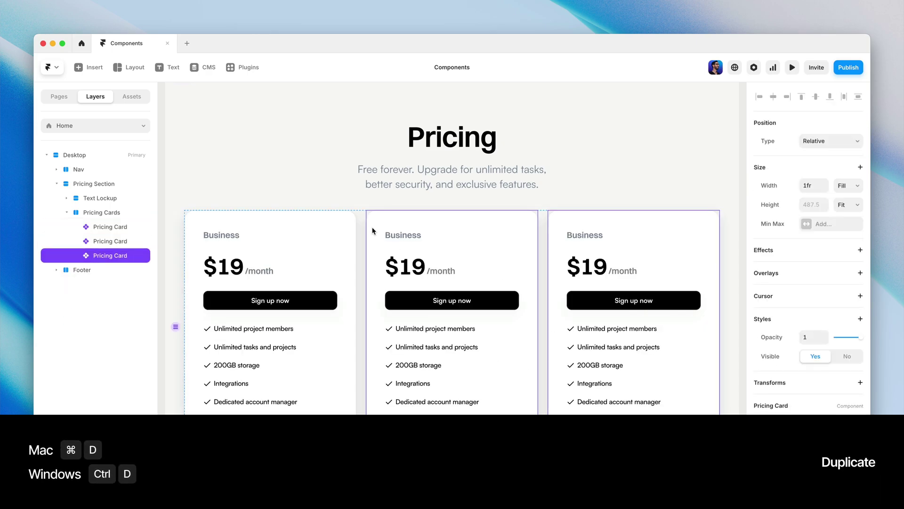
left_click(503, 236)
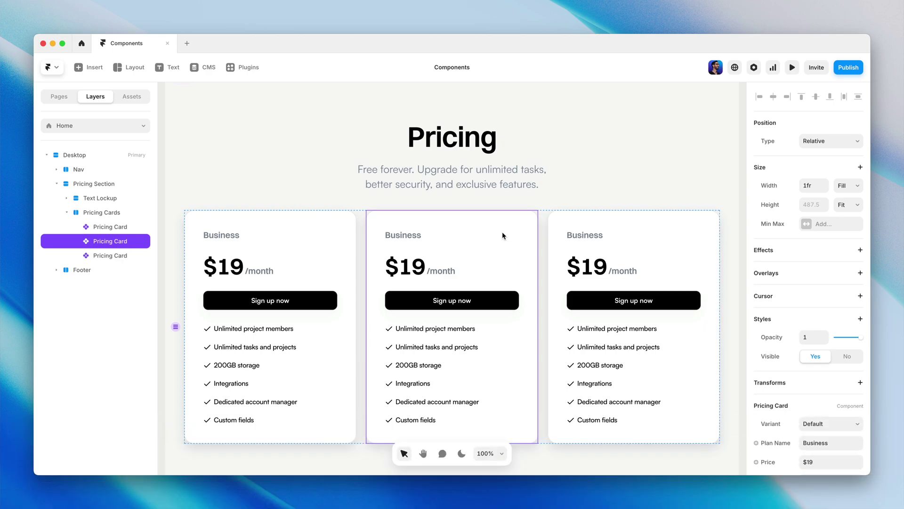
Step: Switch the middle card to the Inverted variant and hide its Custom fields row
scroll(810, 367, "down", 3)
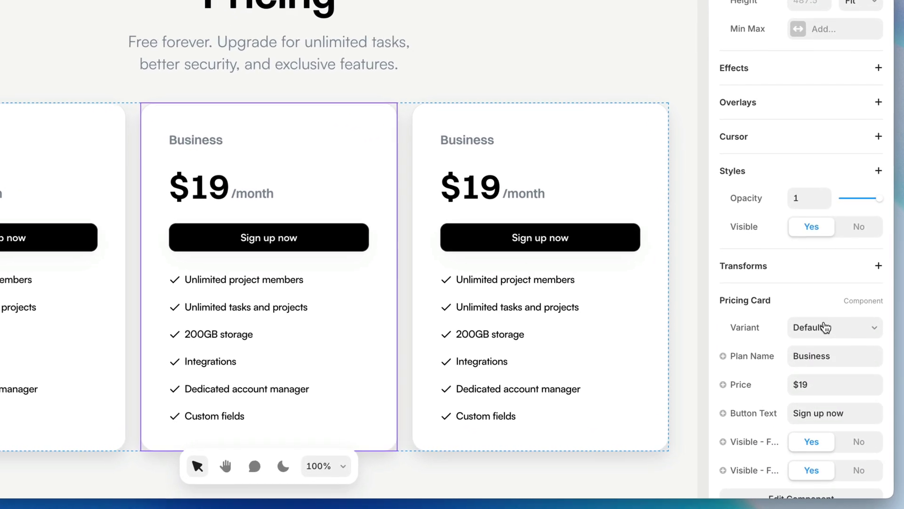
left_click(825, 327)
left_click(825, 344)
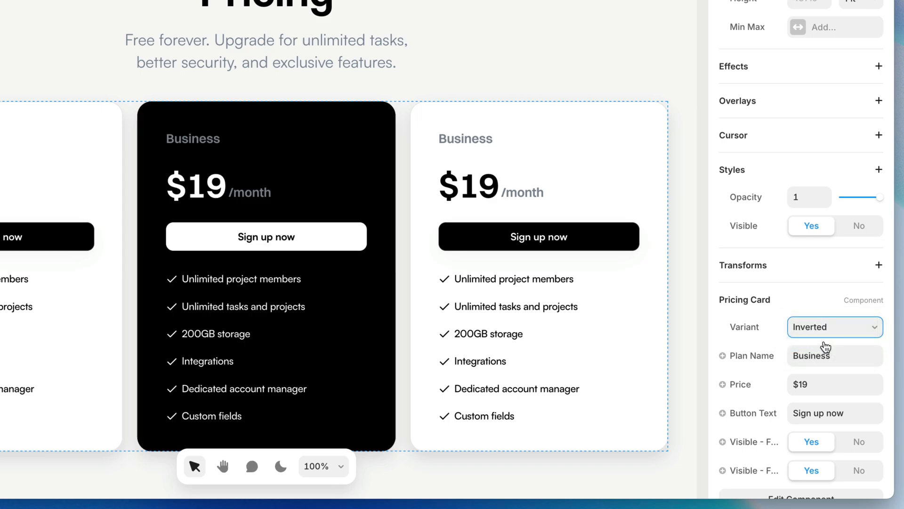
scroll(771, 365, "down", 2)
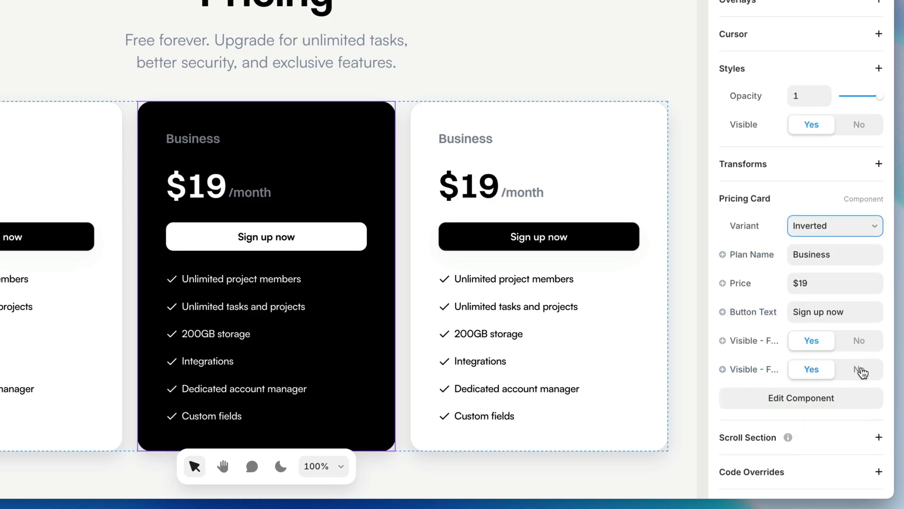
left_click(860, 372)
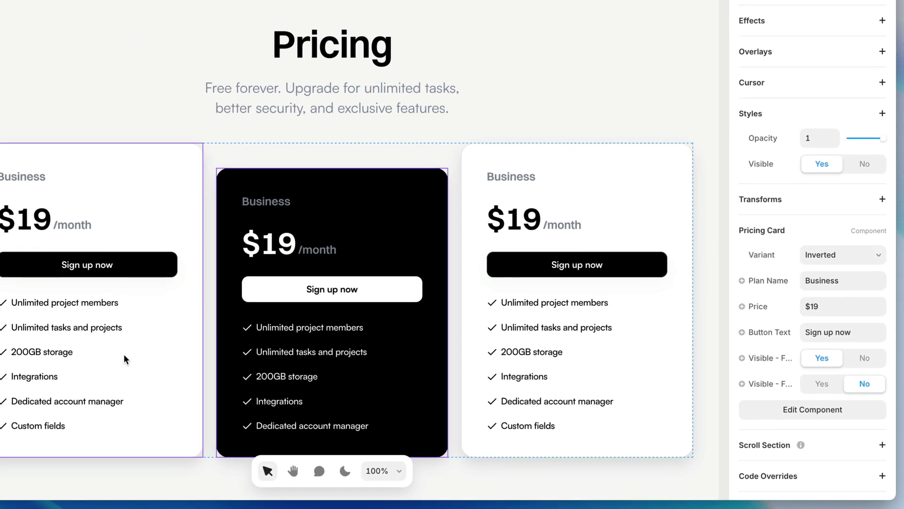
Step: Hide the left card's Dedicated account manager and Custom fields rows
left_click(94, 339)
scroll(767, 311, "down", 4)
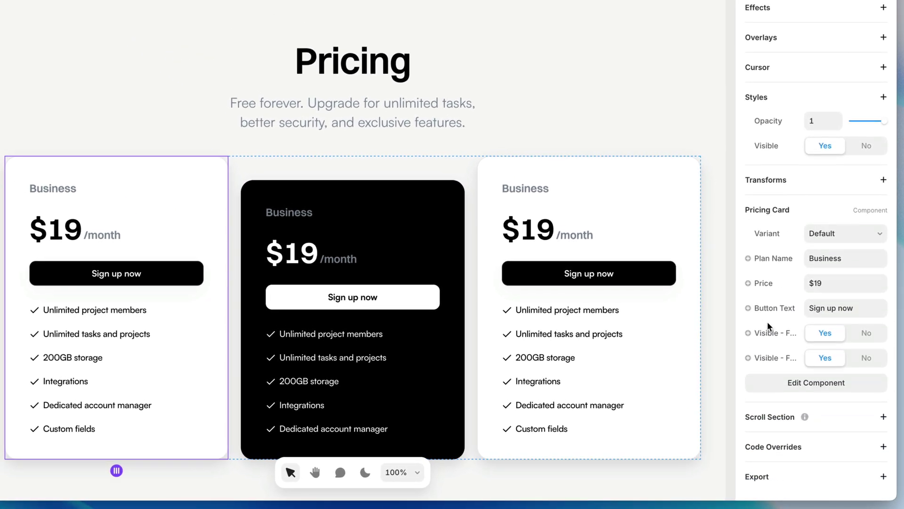
left_click(866, 332)
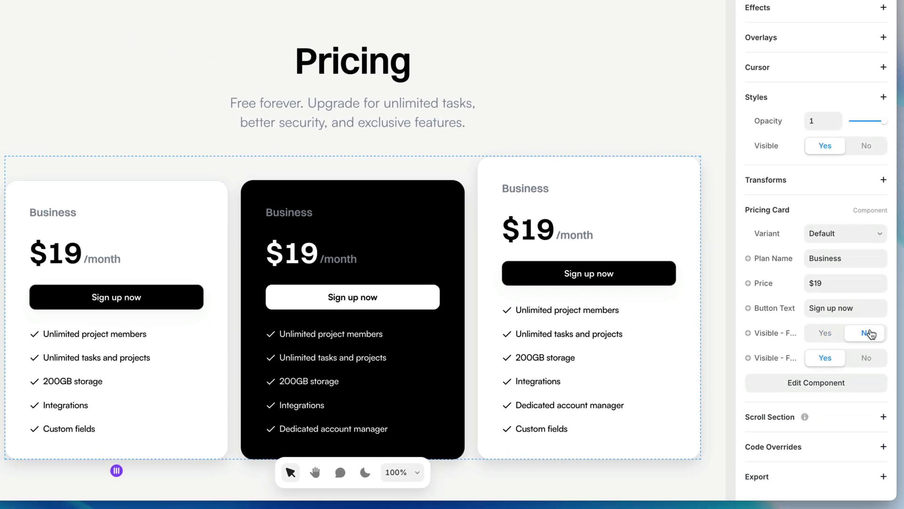
left_click(869, 358)
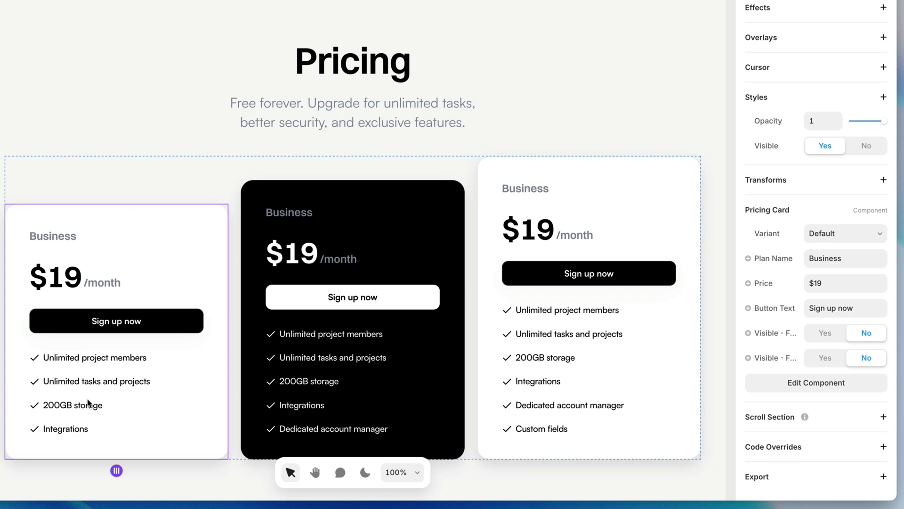
Step: Set the left card's Plan Name to 'Free' and Price to 0
left_click(863, 255)
type("Fr")
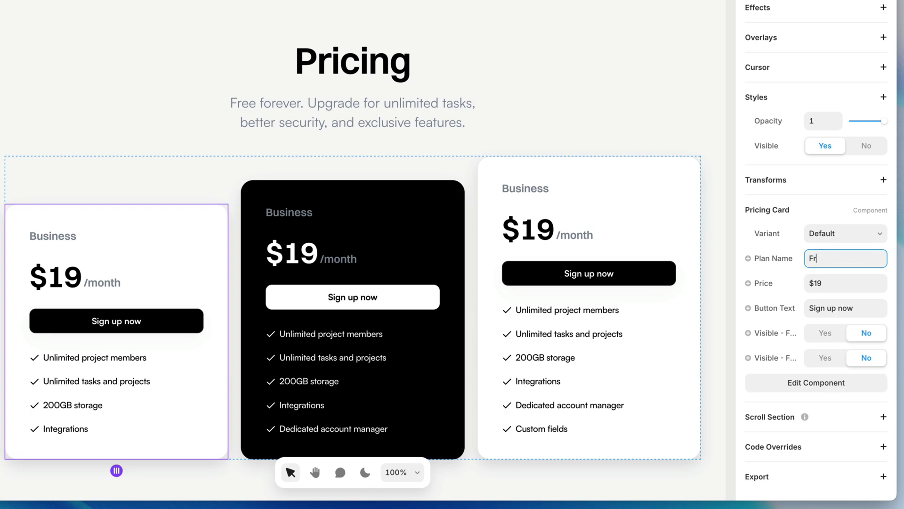
type("ee")
left_click(843, 286)
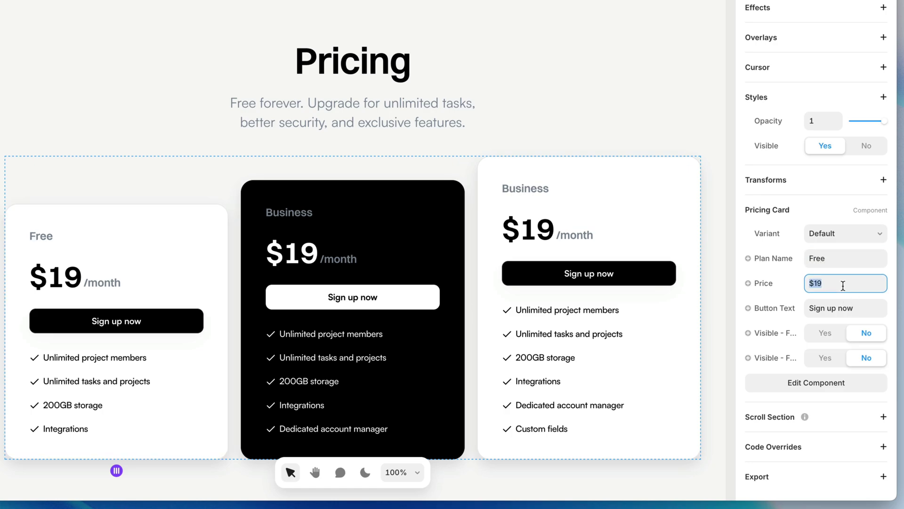
type("0")
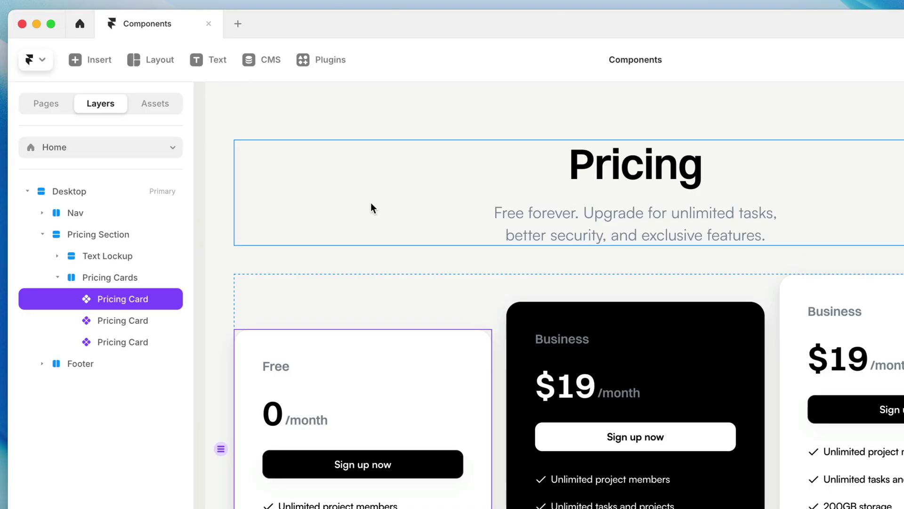
Step: Show the Assets components list and open the Primary CTA component's actions menu
left_click(169, 114)
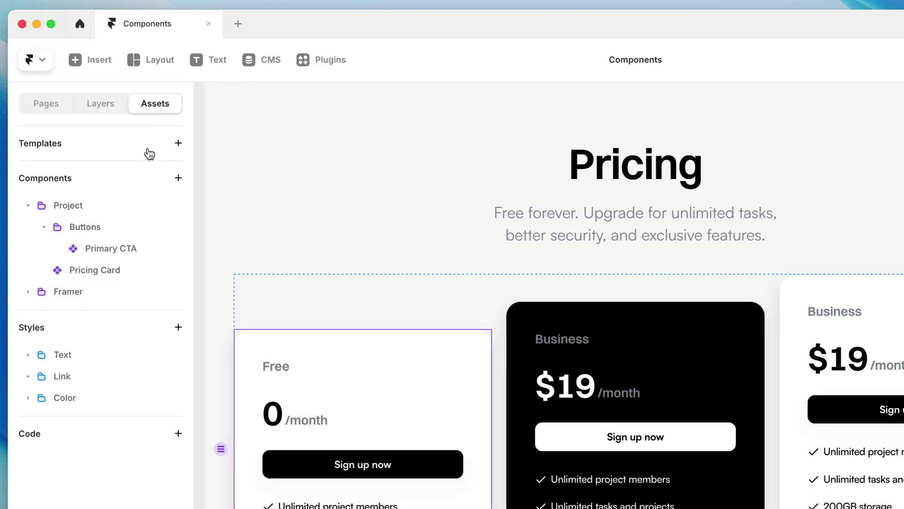
left_click(179, 181)
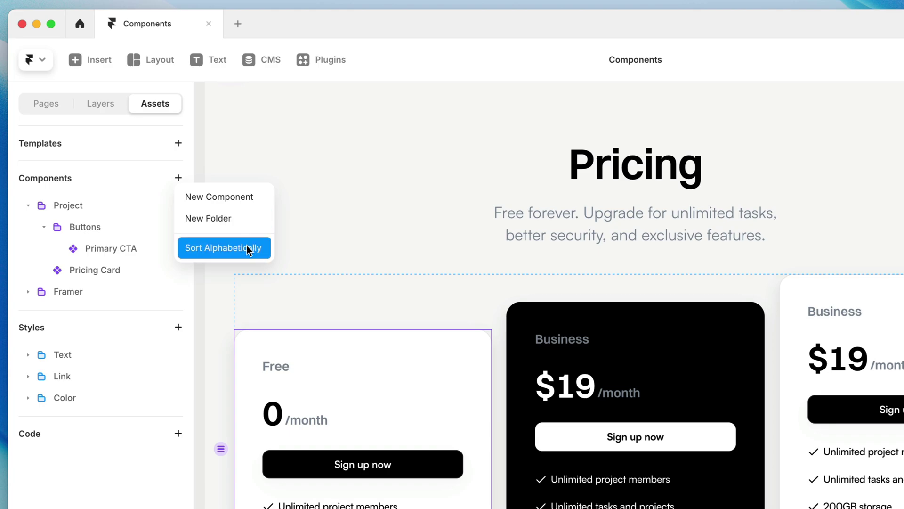
left_click(131, 248)
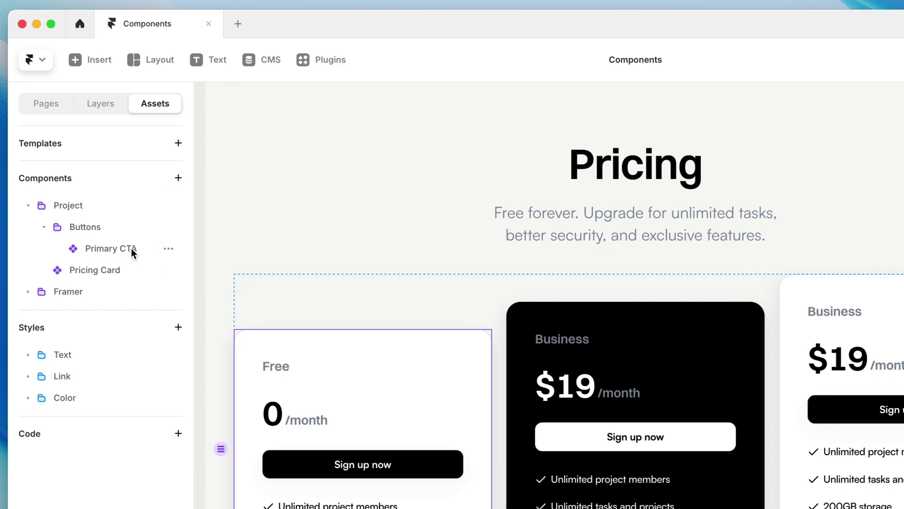
left_click(169, 249)
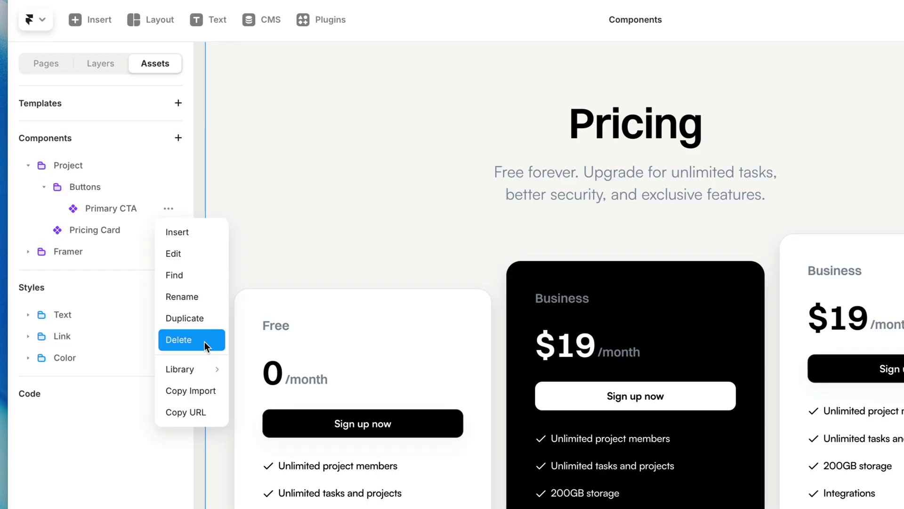
Step: Add Primary CTA to the workspace library via Library > Add and confirm
mouse_move(198, 368)
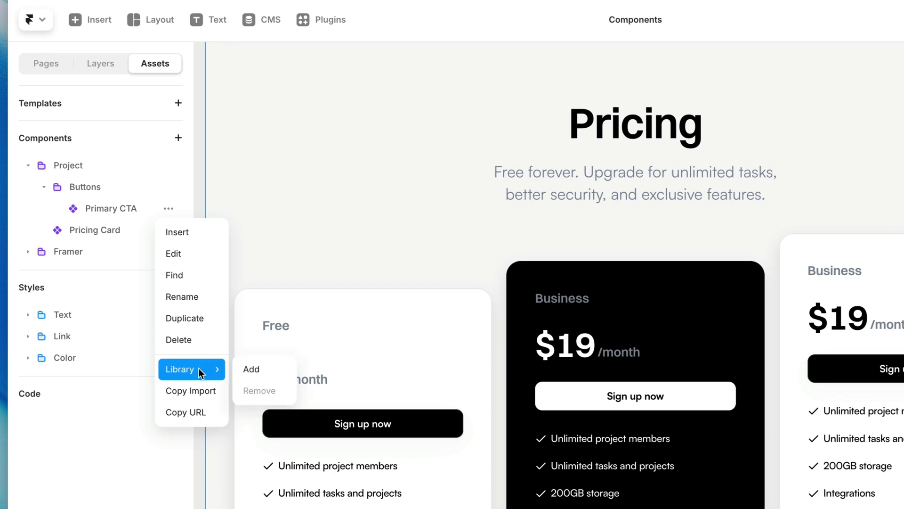
left_click(270, 368)
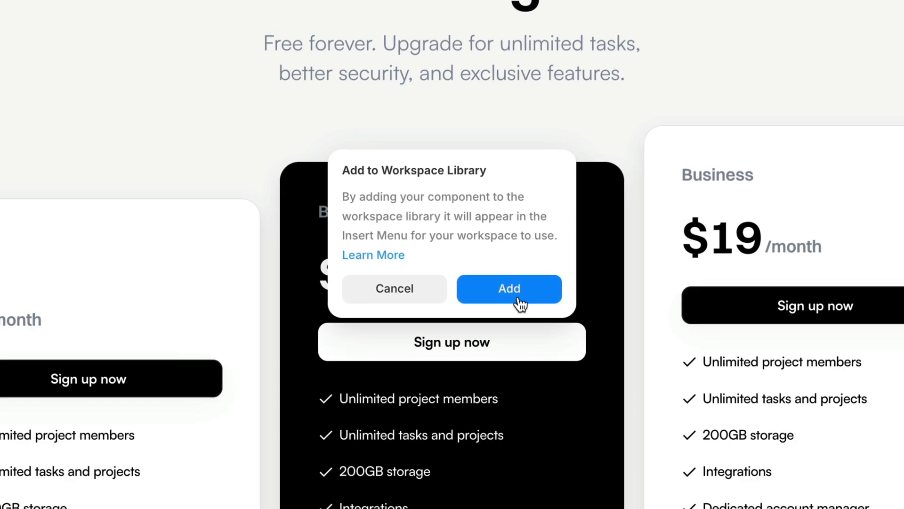
left_click(518, 298)
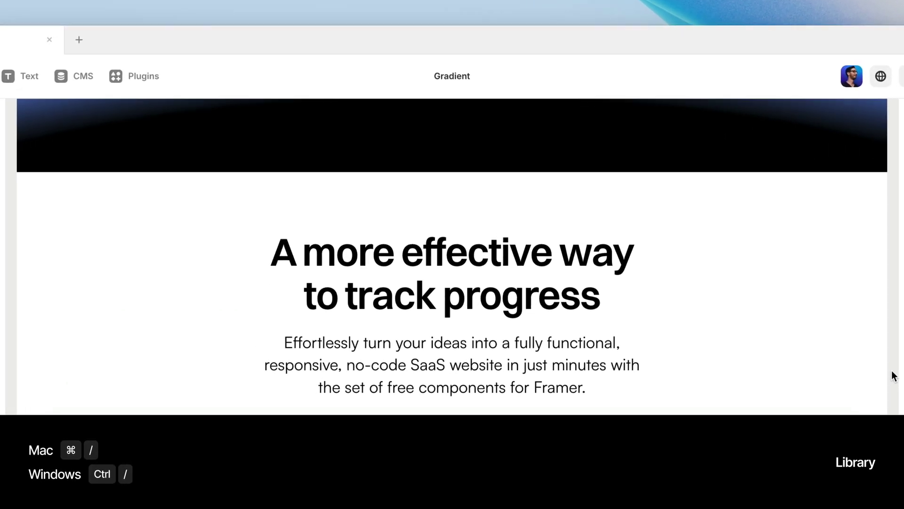
Step: Insert the Buttons/Primary CTA library component found by searching 'cta'
key("super+slash")
type("c")
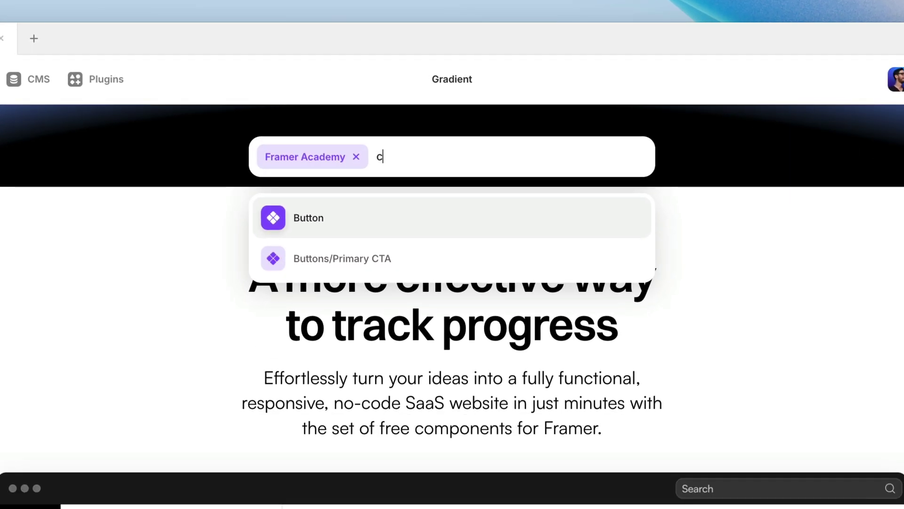
type("ta")
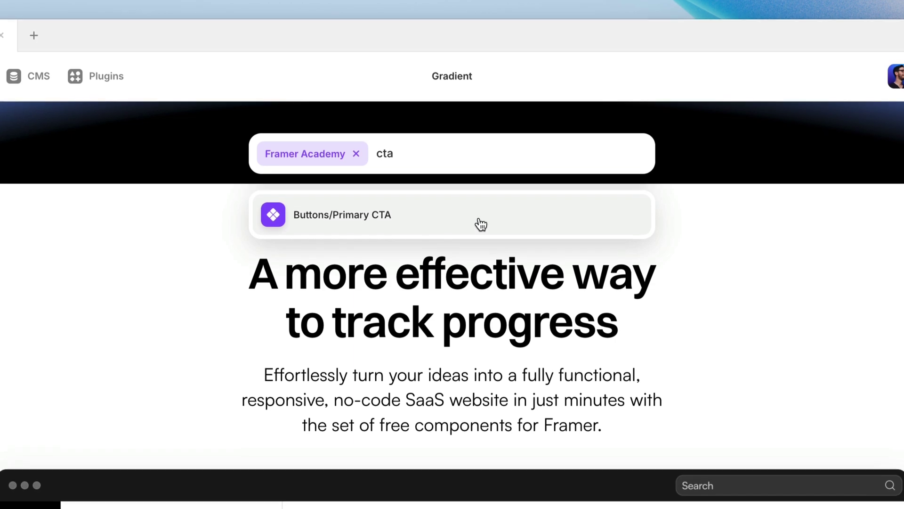
left_click(480, 224)
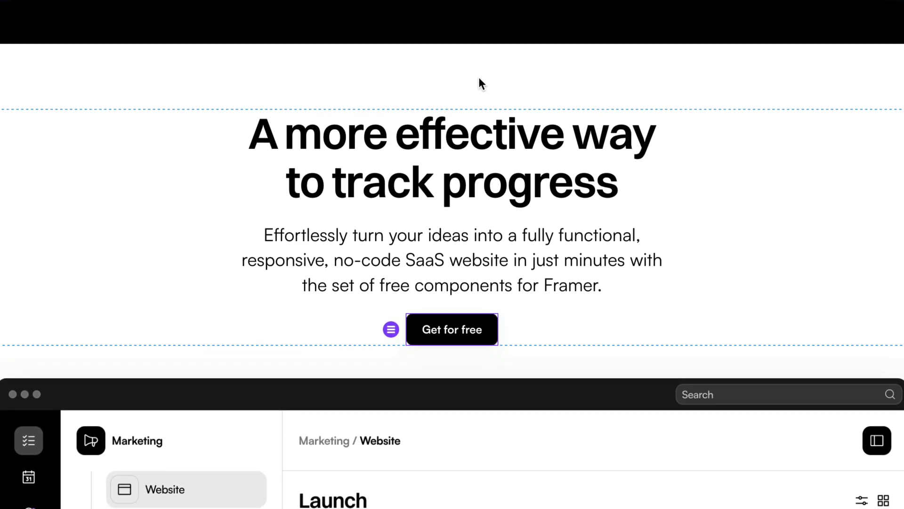
Step: Give Primary CTA a rounder corner radius and apply the component update
right_click(474, 321)
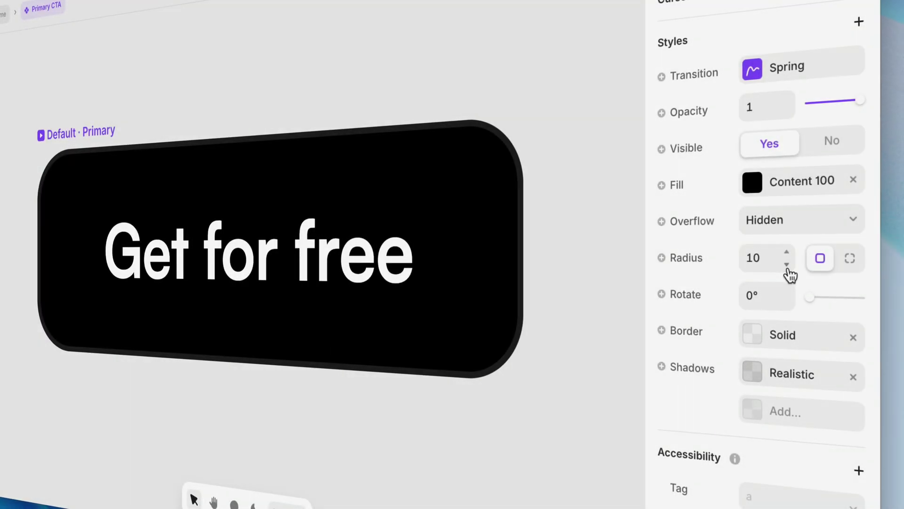
left_click_drag(789, 253, 789, 245)
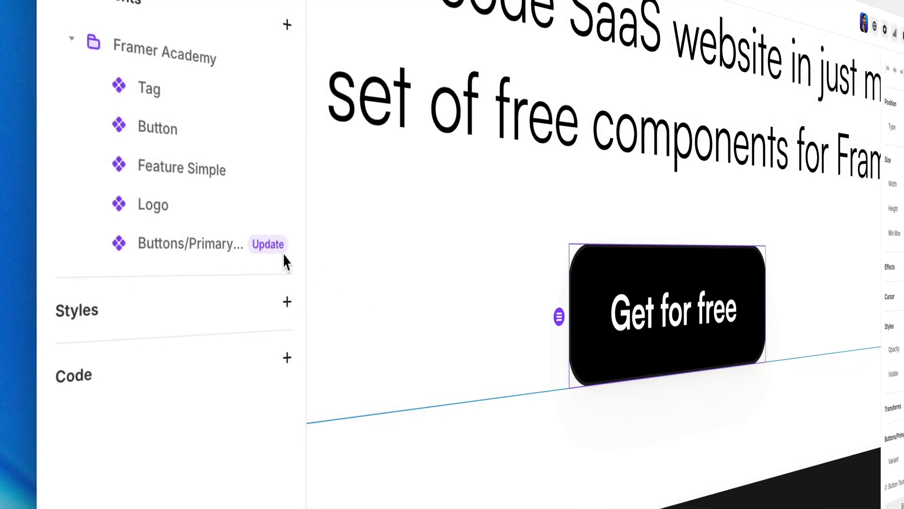
left_click(275, 244)
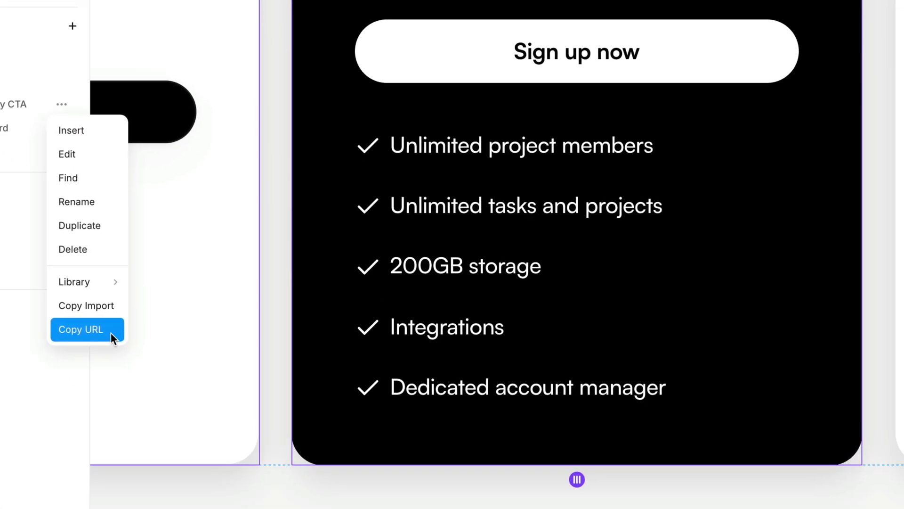
Step: Copy Primary CTA's import URL and paste it into the other project's empty stack
left_click(206, 412)
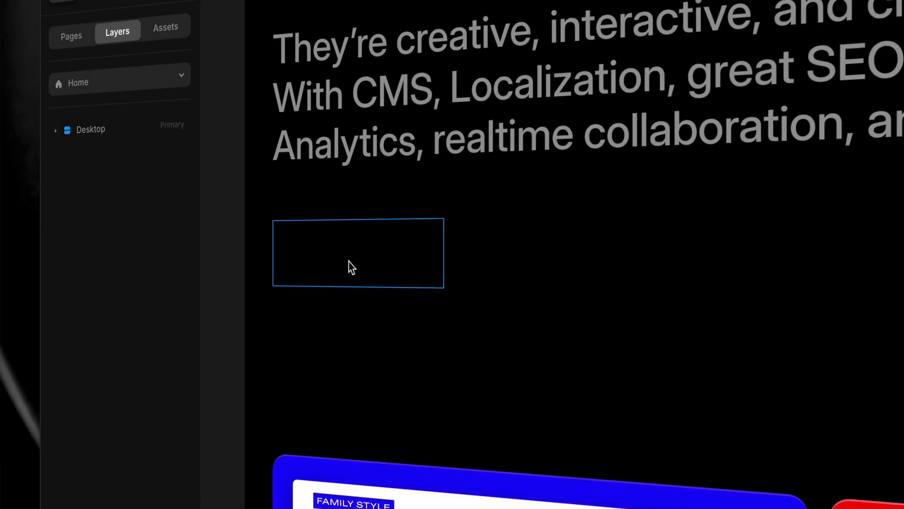
left_click(354, 266)
key("ctrl+v")
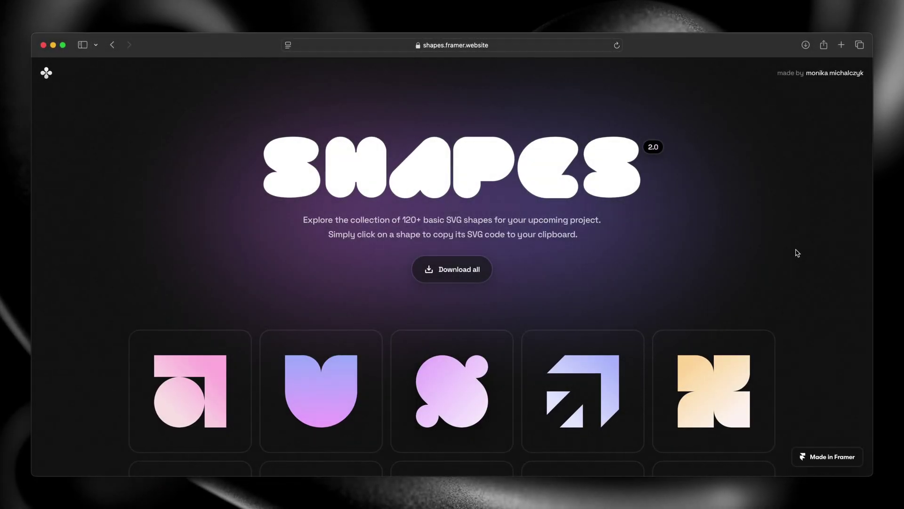
Step: Copy the Z-shaped SVG from the Shapes website
scroll(798, 253, "down", 2)
scroll(798, 253, "down", 6)
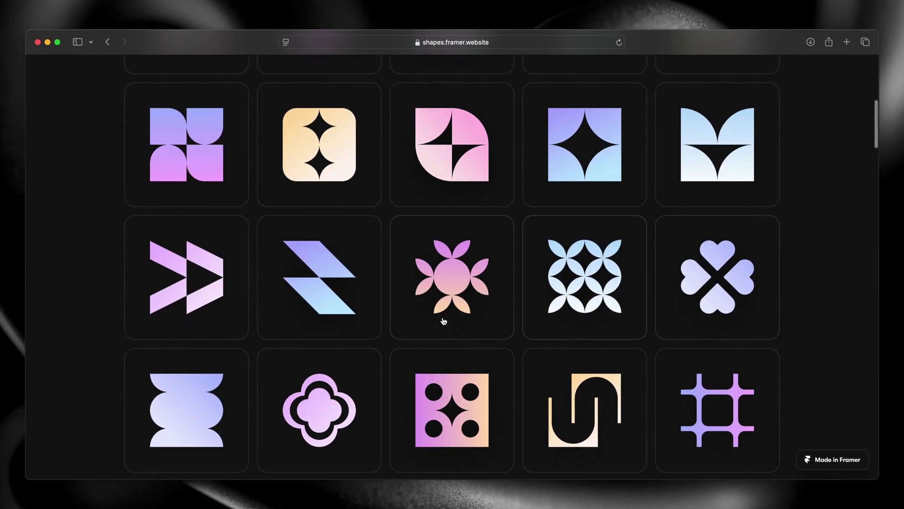
left_click(343, 289)
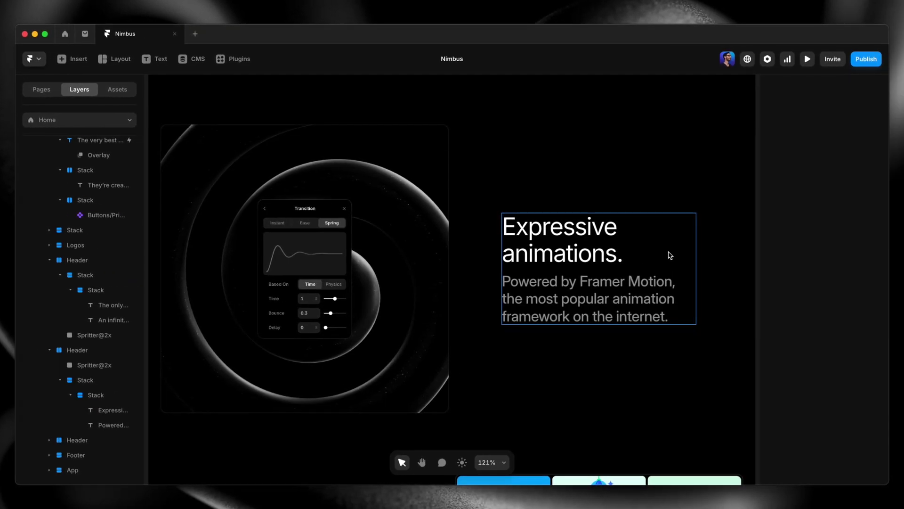
Step: Paste the Z-shaped SVG into the Expressive animations stack
left_click(671, 255)
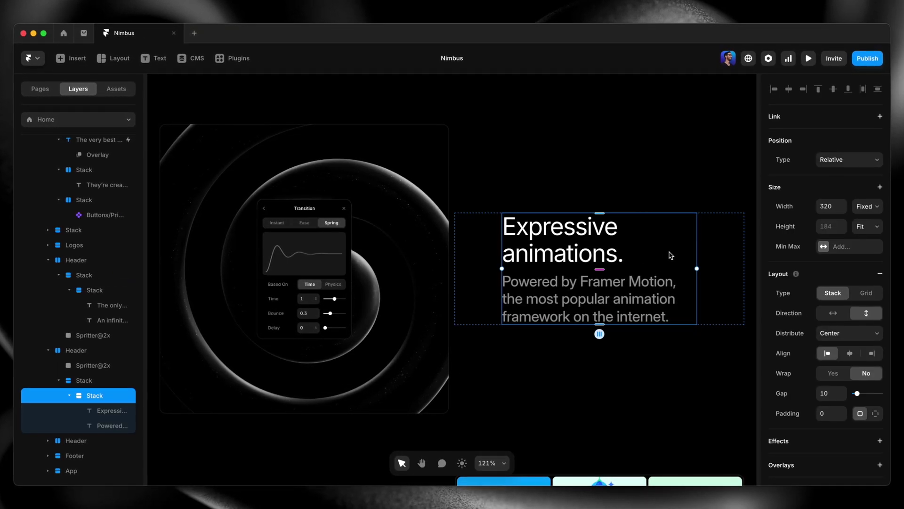
key("super+v")
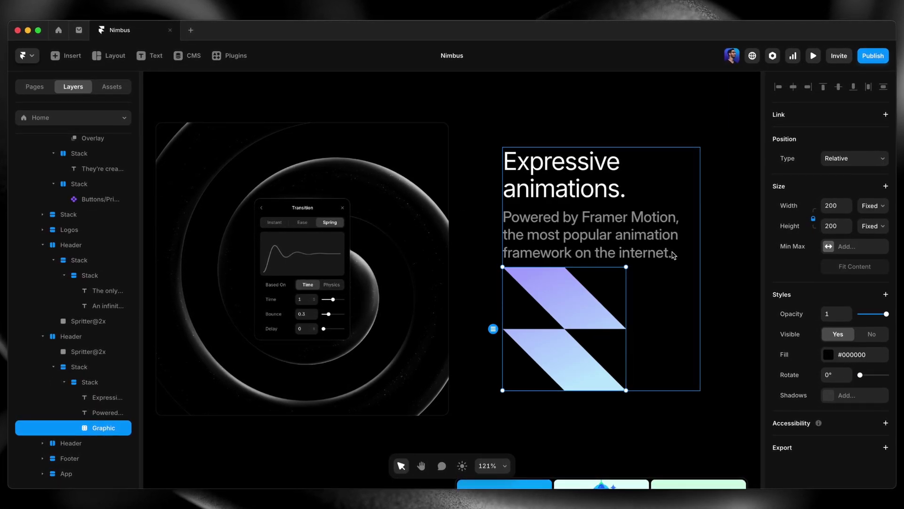